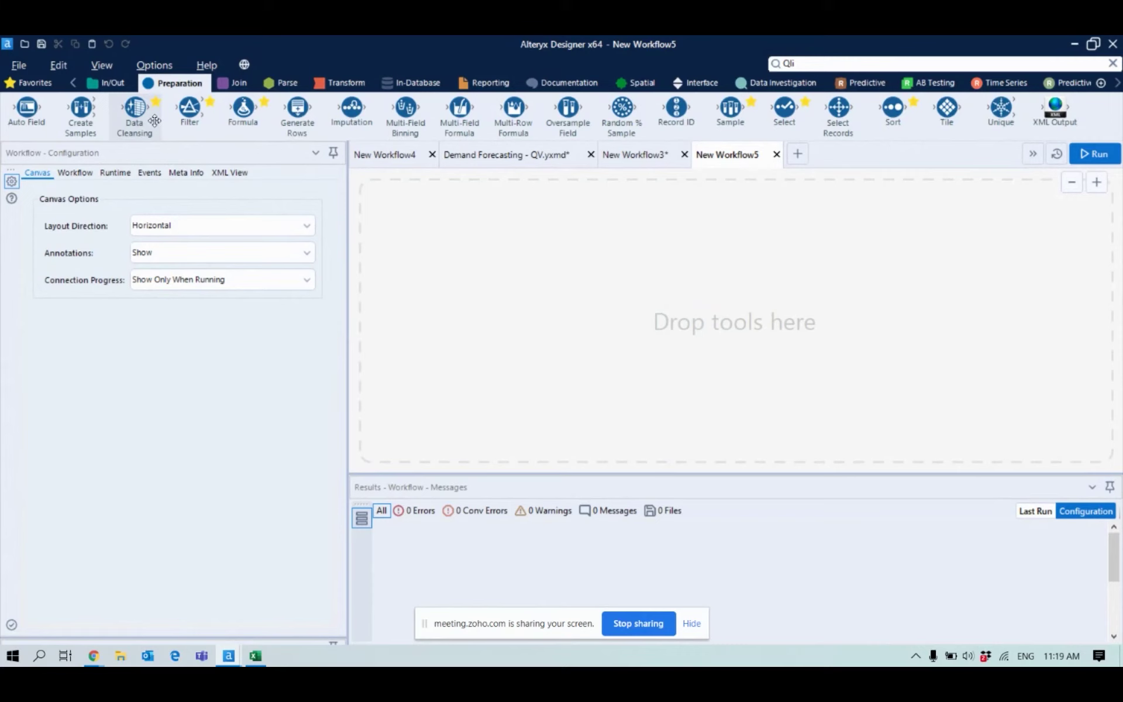
# - Examine the tool categories, including In/Out, Preparation, Reporting, Transform, In-Database, Spatial, Predictive, AB Testing, Time Series and Machine Learning
pyautogui.click(112, 85)
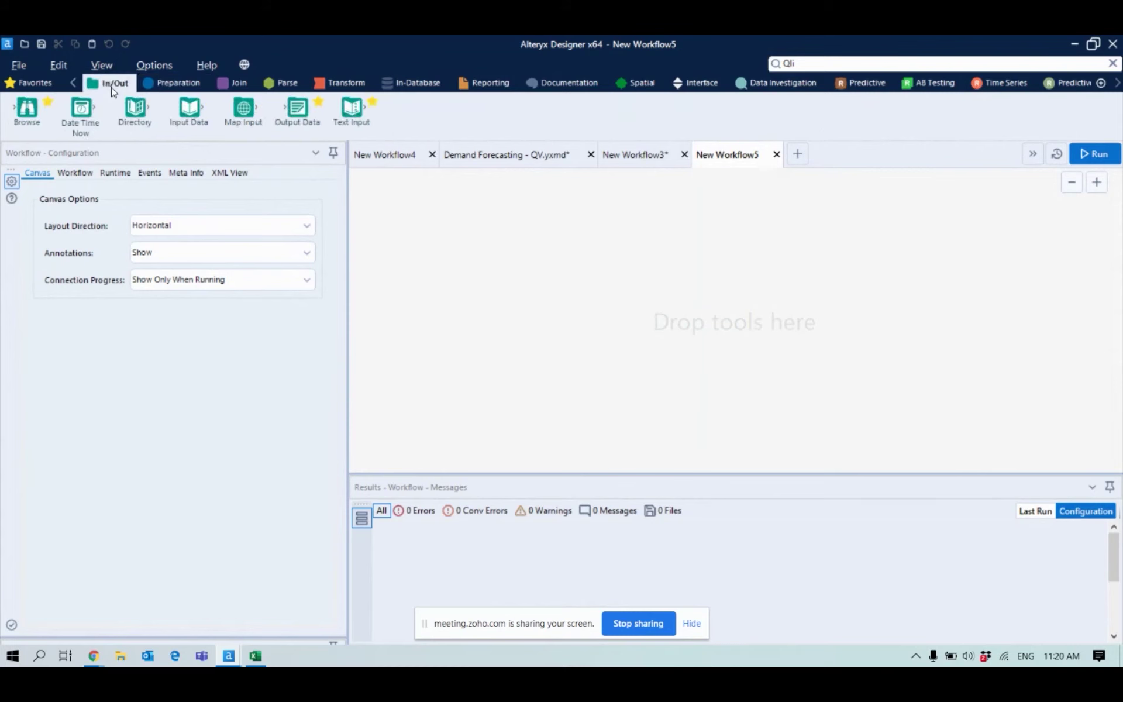
pyautogui.click(148, 83)
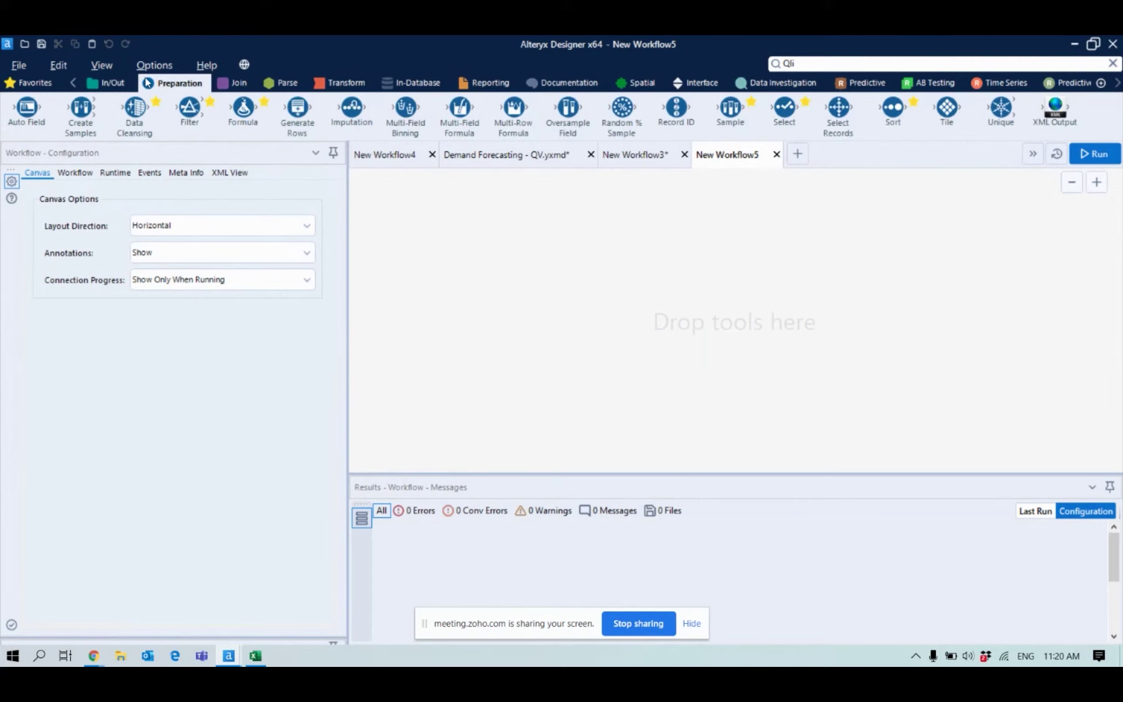
pyautogui.click(477, 81)
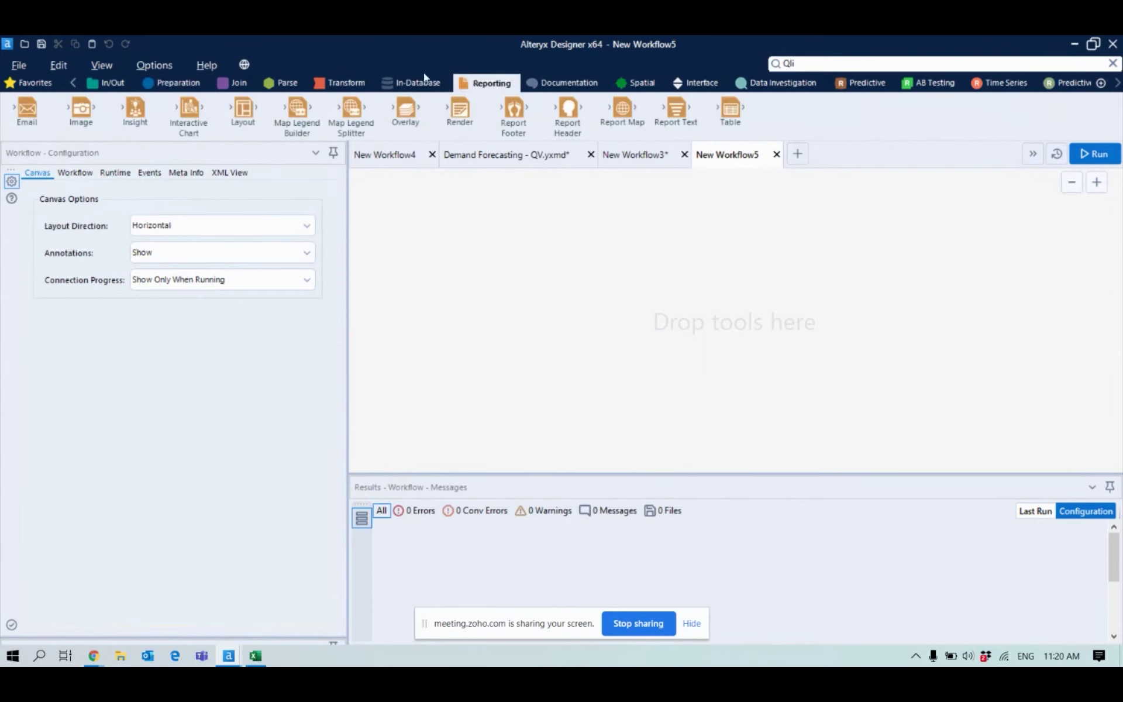
pyautogui.click(364, 85)
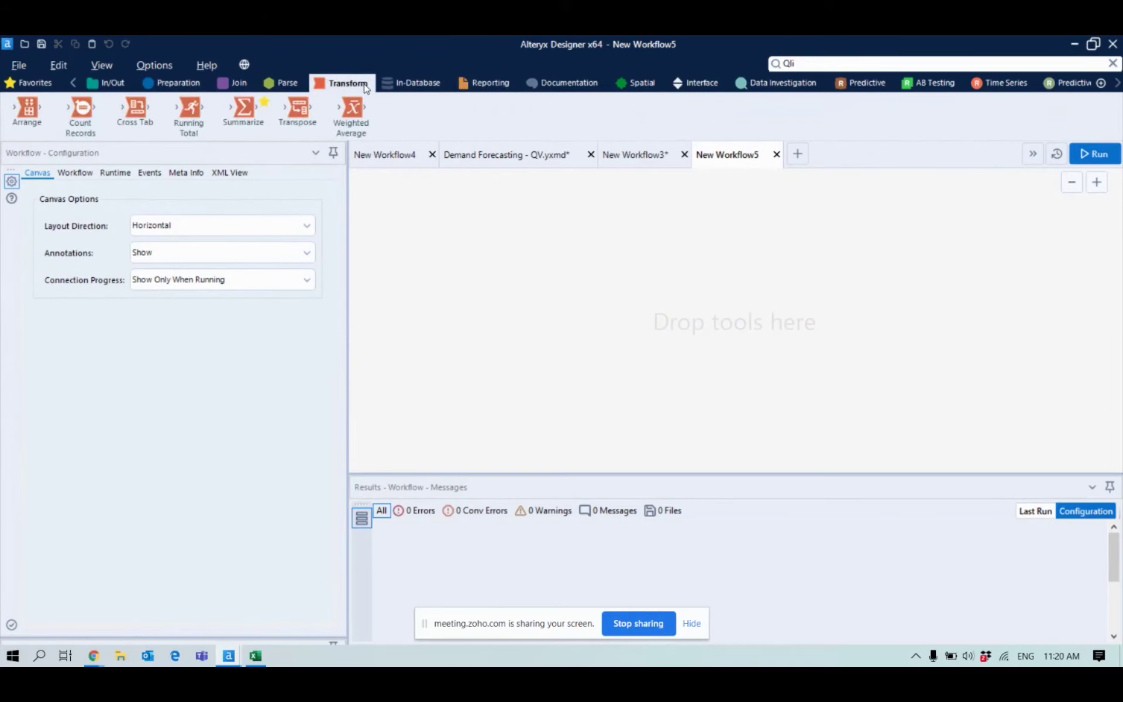
pyautogui.click(406, 86)
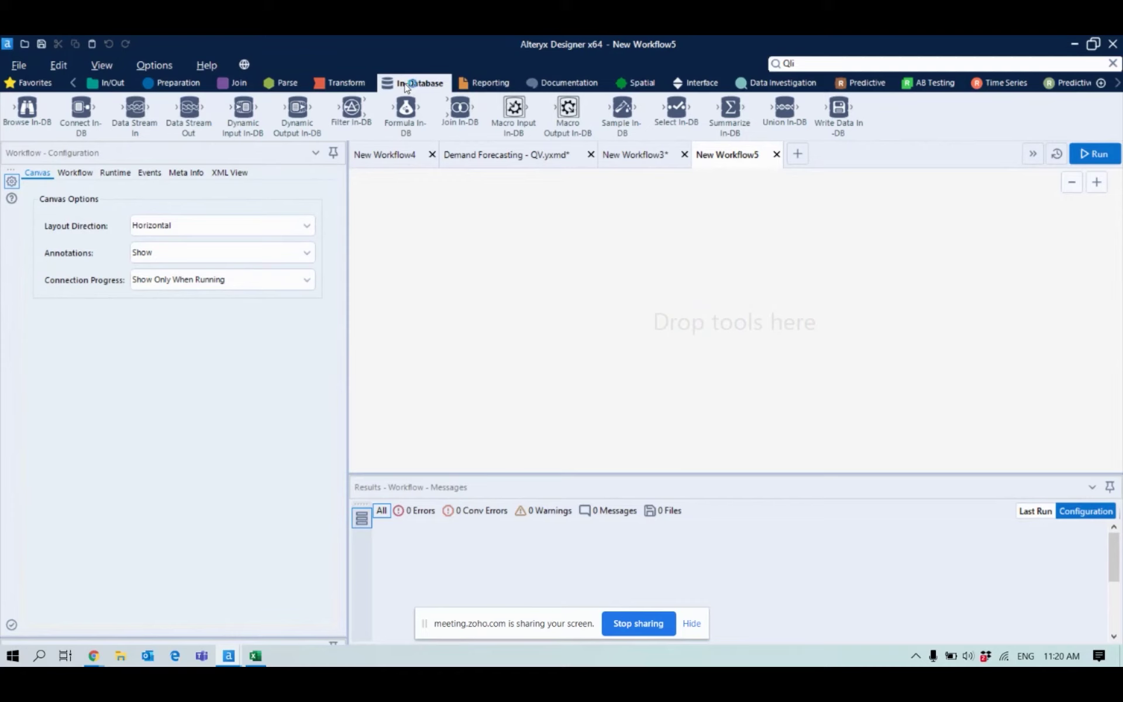
pyautogui.click(636, 88)
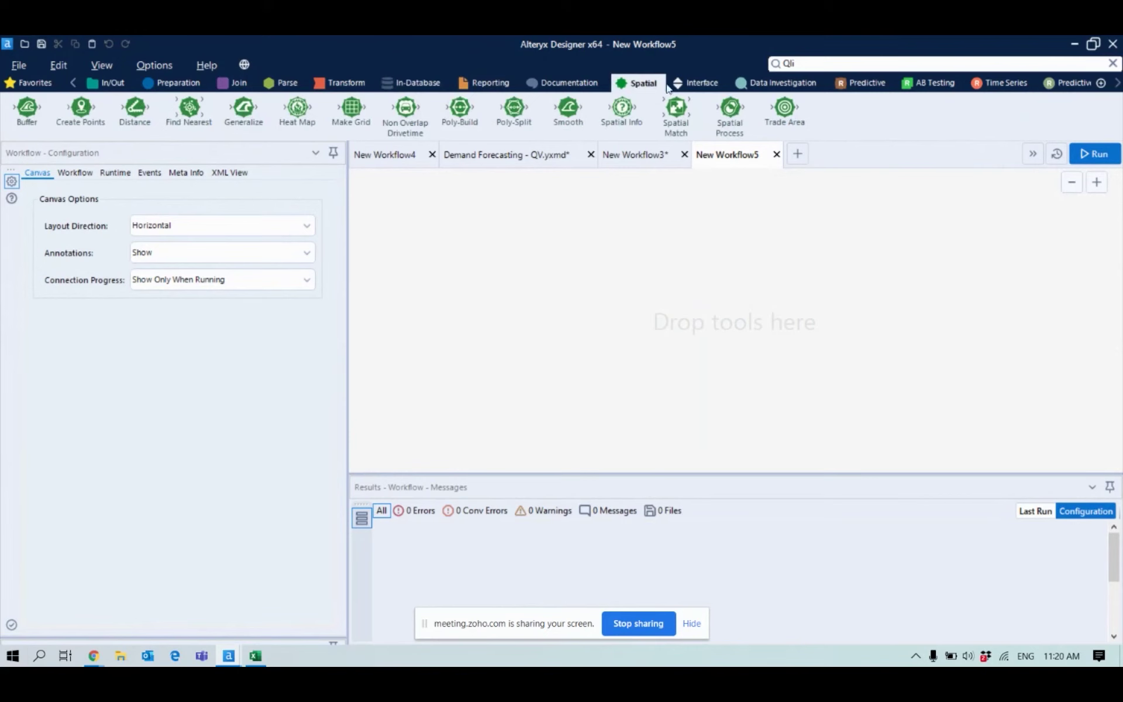
pyautogui.click(865, 83)
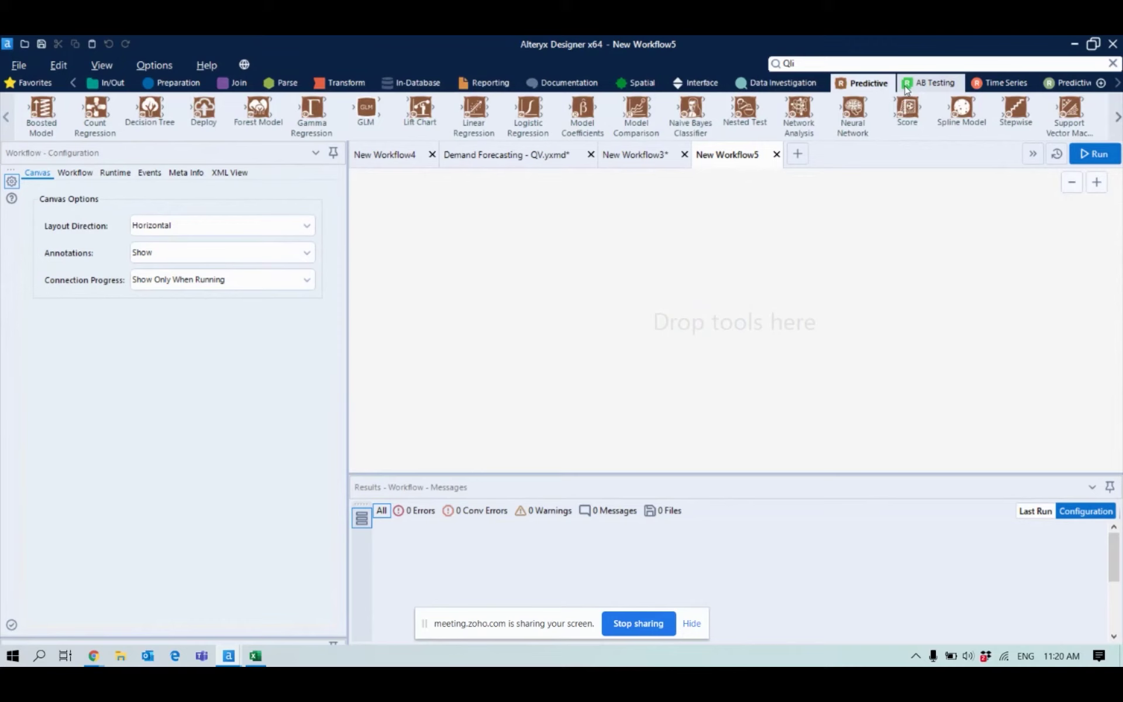
pyautogui.click(906, 86)
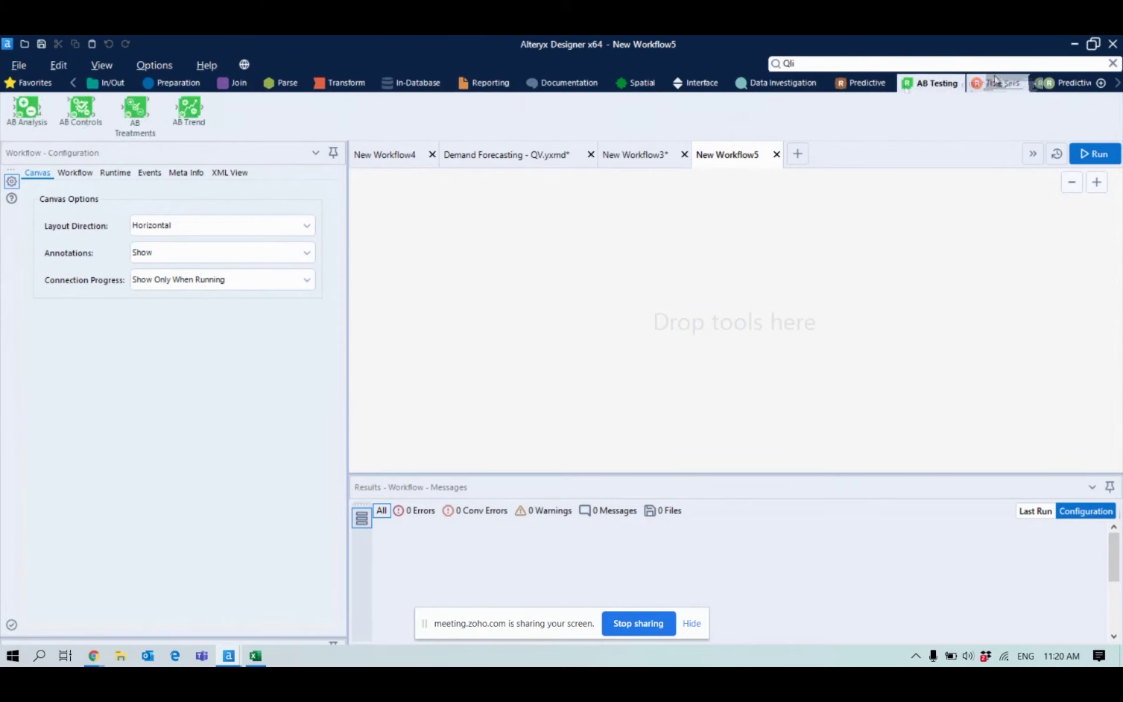
pyautogui.click(996, 81)
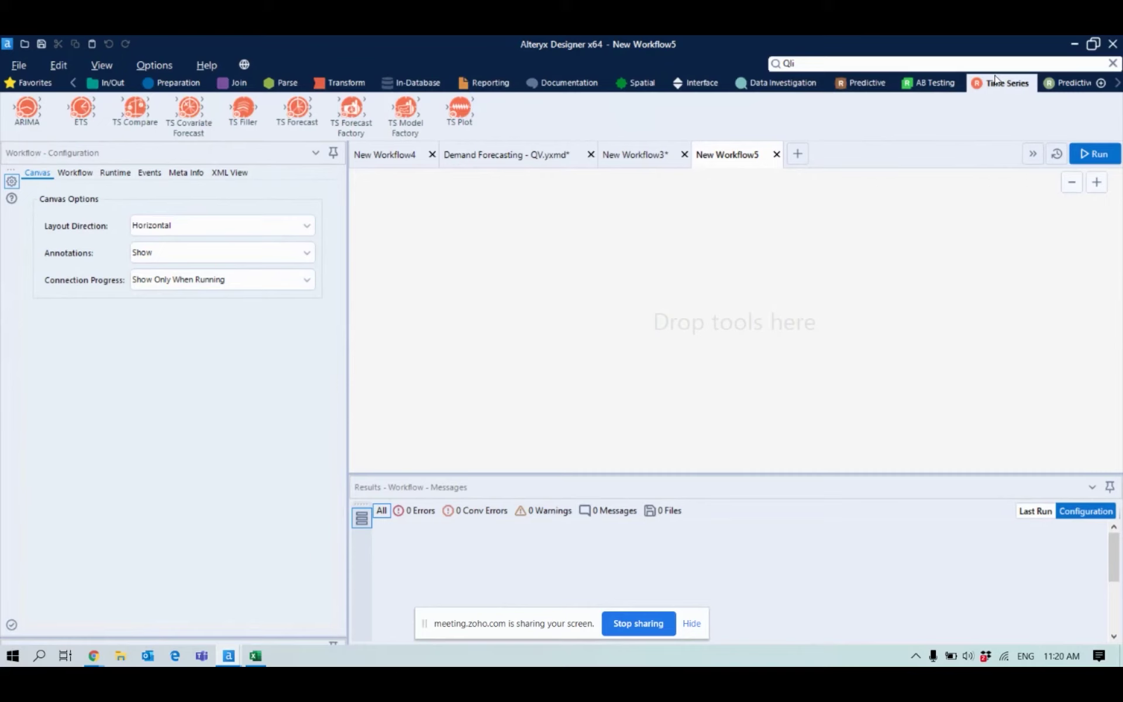
pyautogui.scroll(-12, 995, 78)
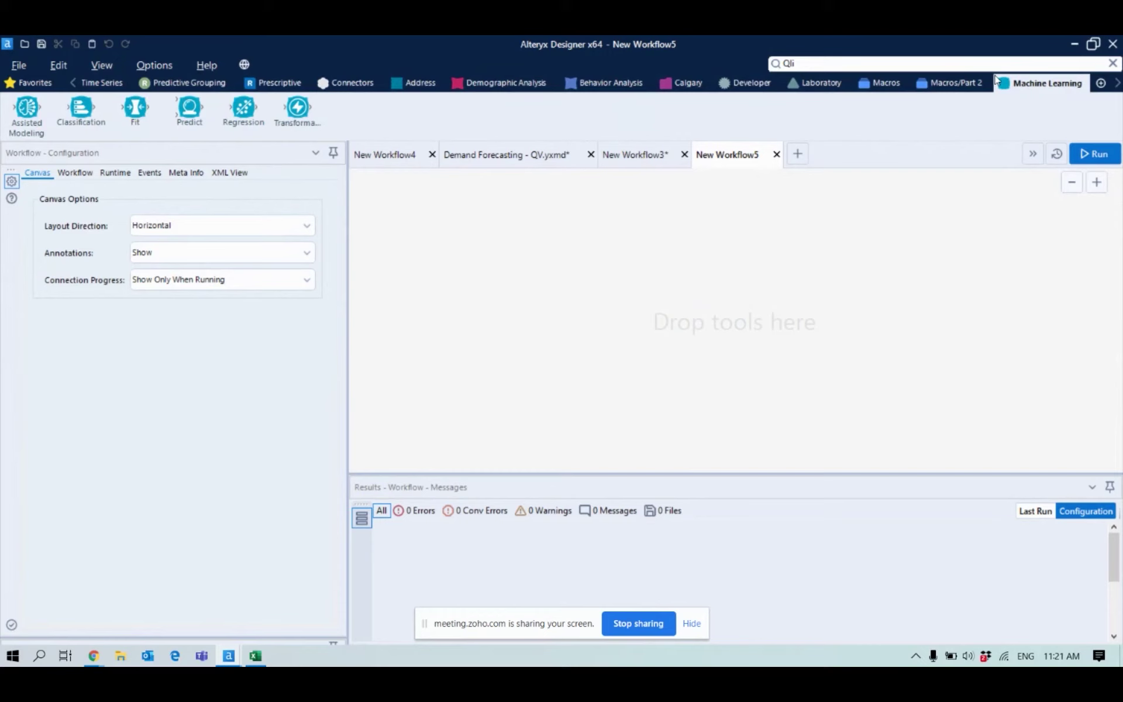
# - Search the available tools for "Python", "R" and "QLi" in turn
pyautogui.click(887, 64)
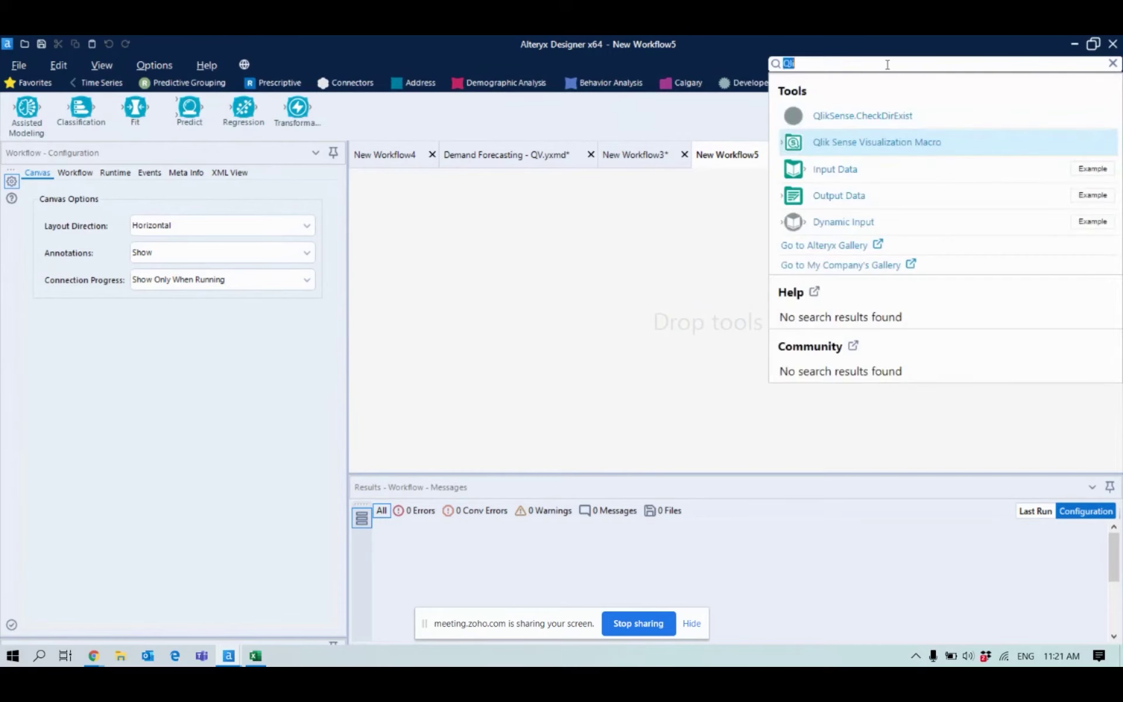
pyautogui.write('Python')
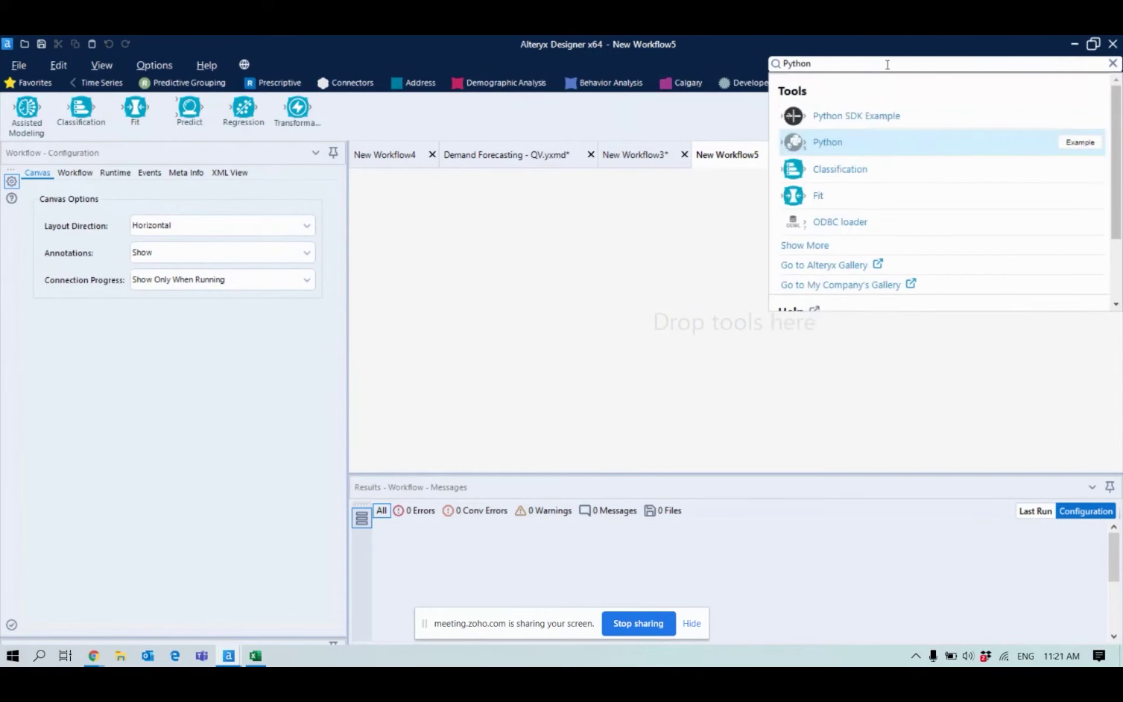
pyautogui.hotkey('ctrl', 'a')
pyautogui.write('R')
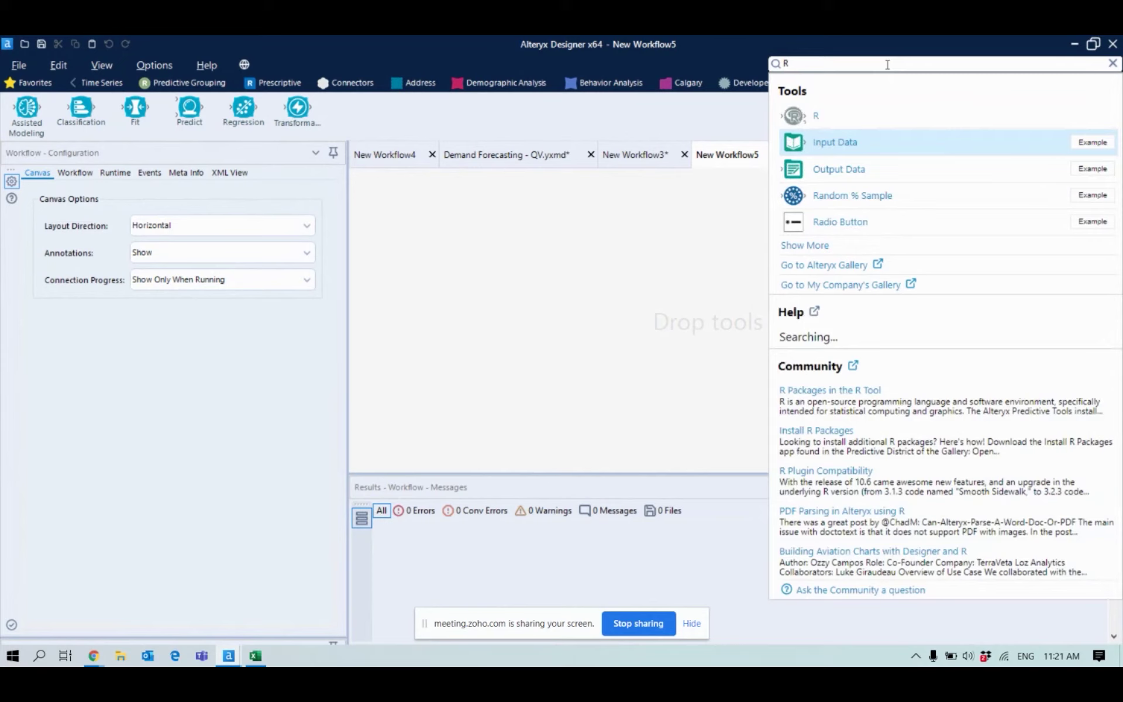
pyautogui.press('BackSpace')
pyautogui.write('QLi')
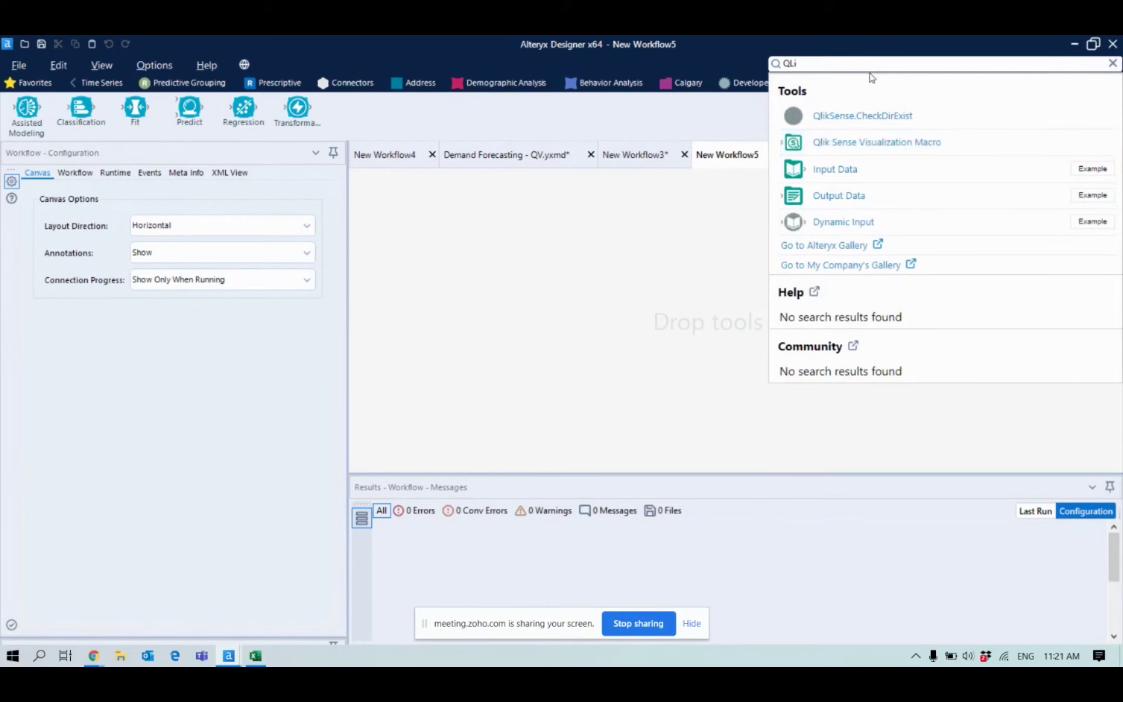
# - Look through the Macros tools and the Text Mining tools
pyautogui.click(878, 84)
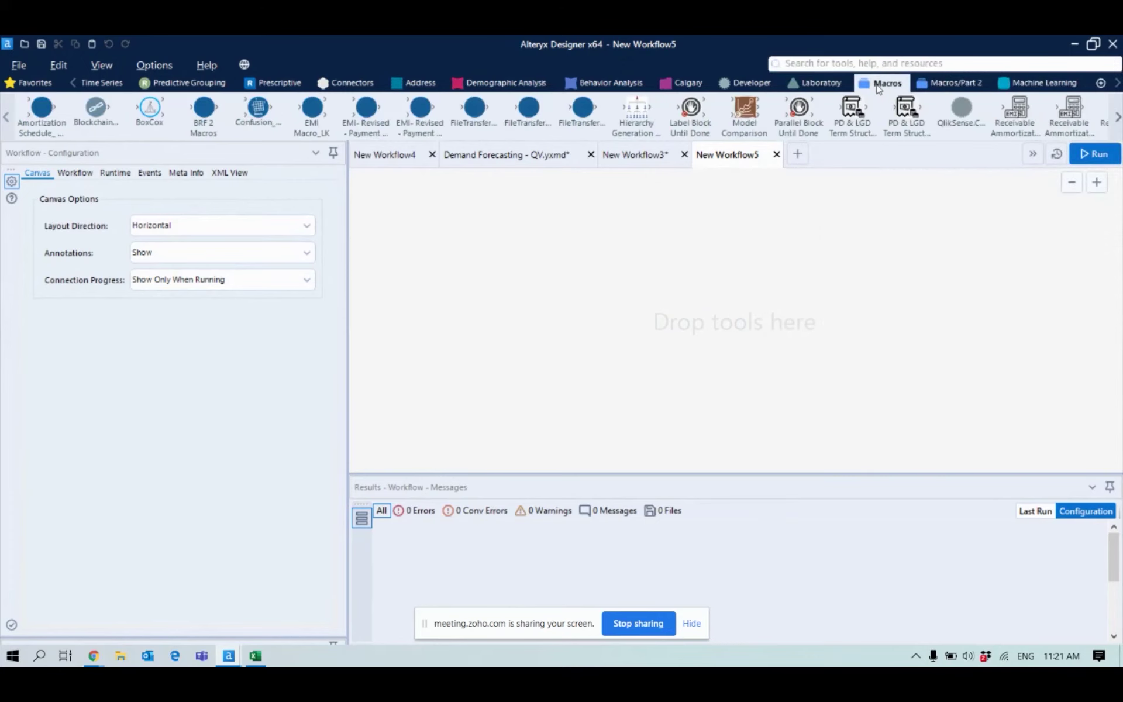
pyautogui.scroll(-5, 878, 87)
pyautogui.scroll(1, 878, 86)
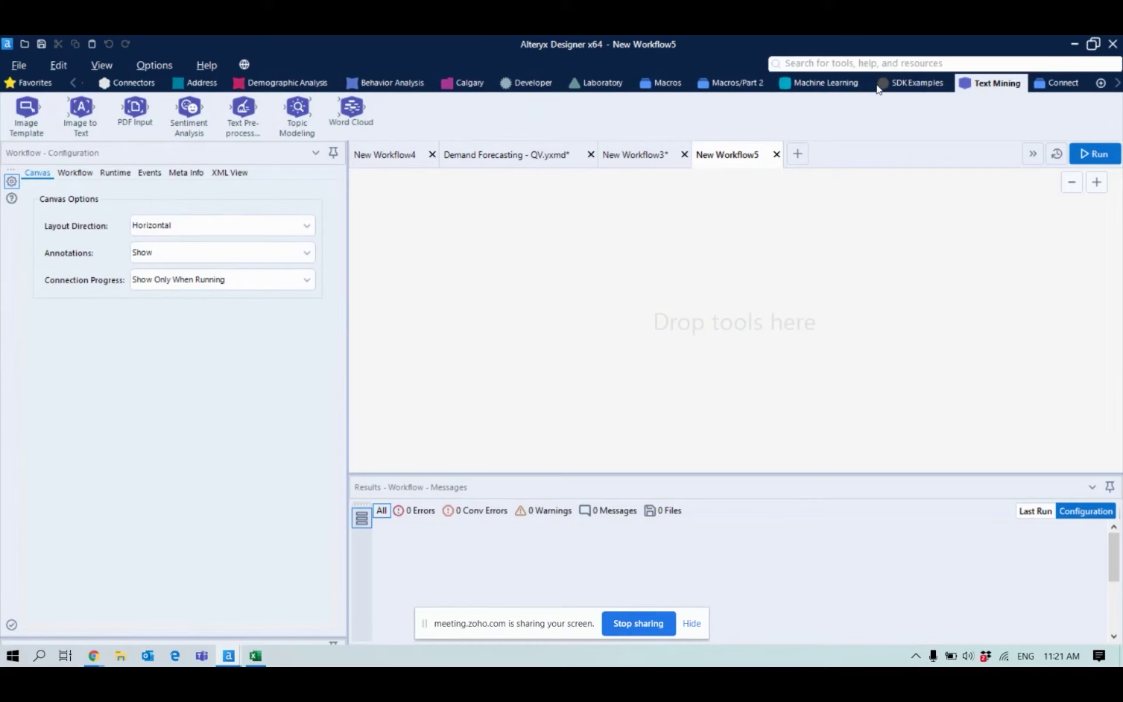
# - Switch to the Demand Forecasting - QV.yxmd workflow and inspect the records of its Product Sales Data input
pyautogui.click(514, 156)
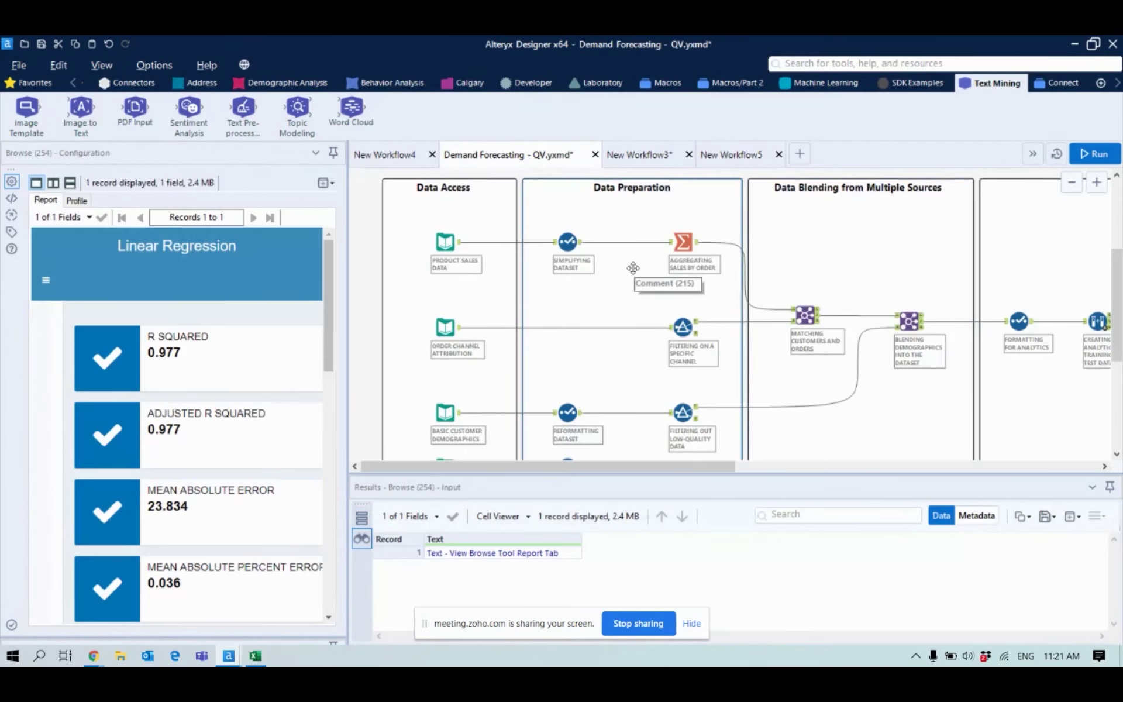
pyautogui.click(430, 240)
pyautogui.click(446, 242)
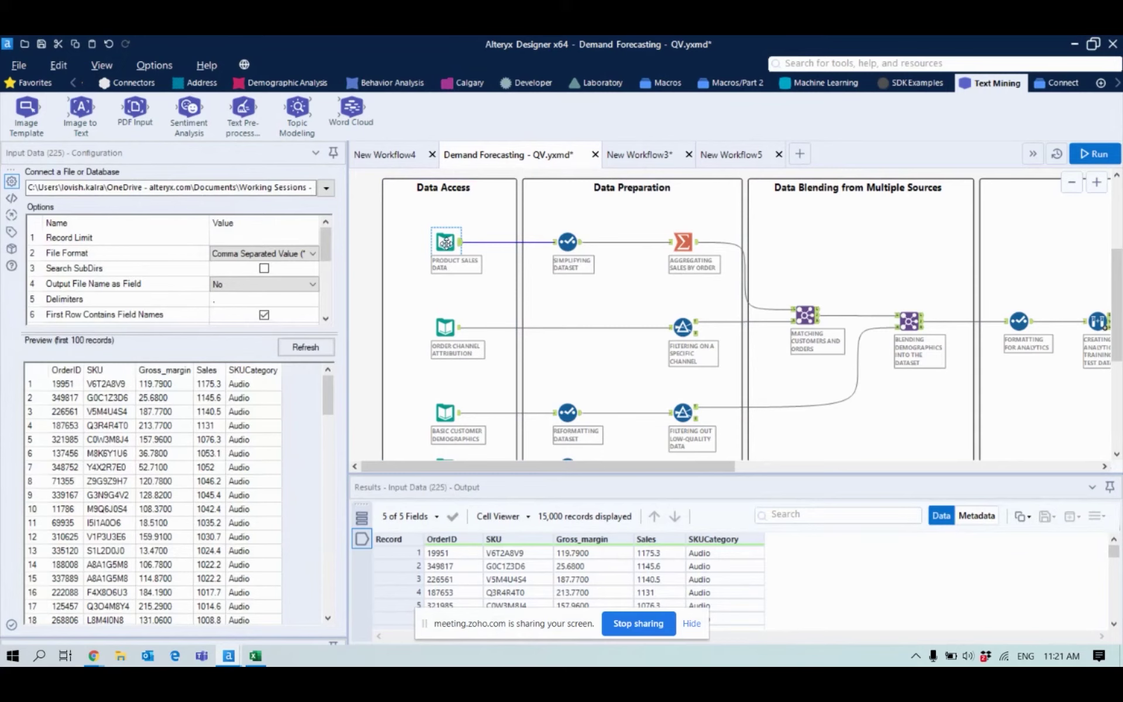
pyautogui.scroll(3, 468, 252)
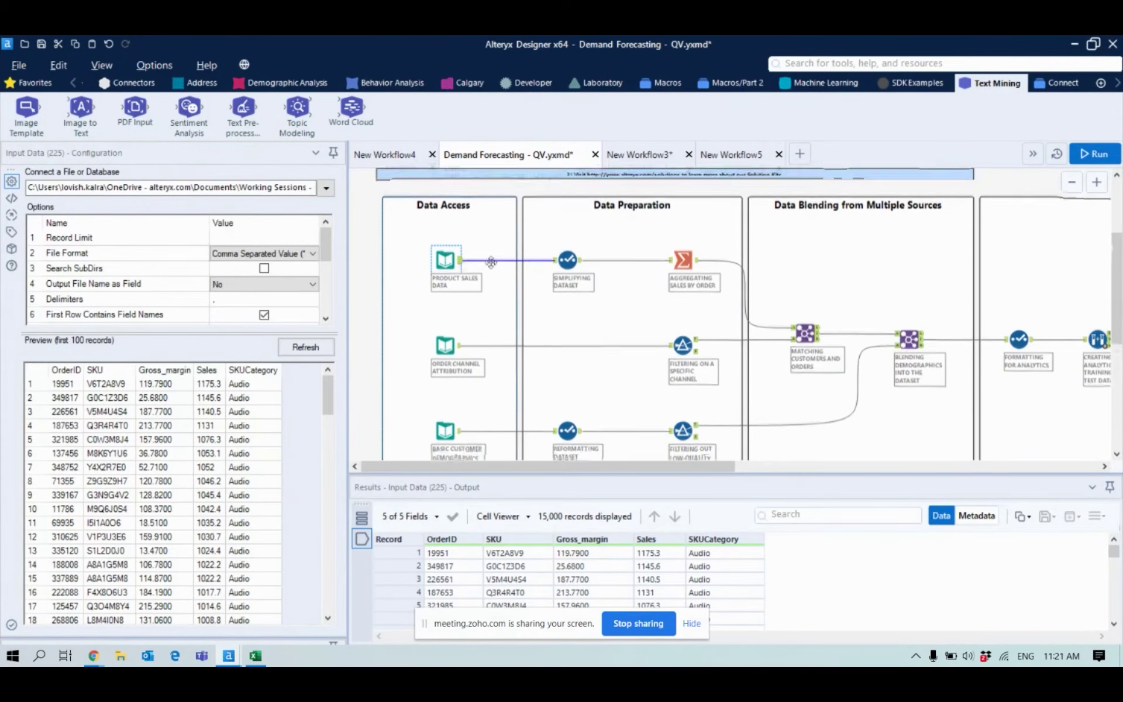
pyautogui.scroll(1, 490, 265)
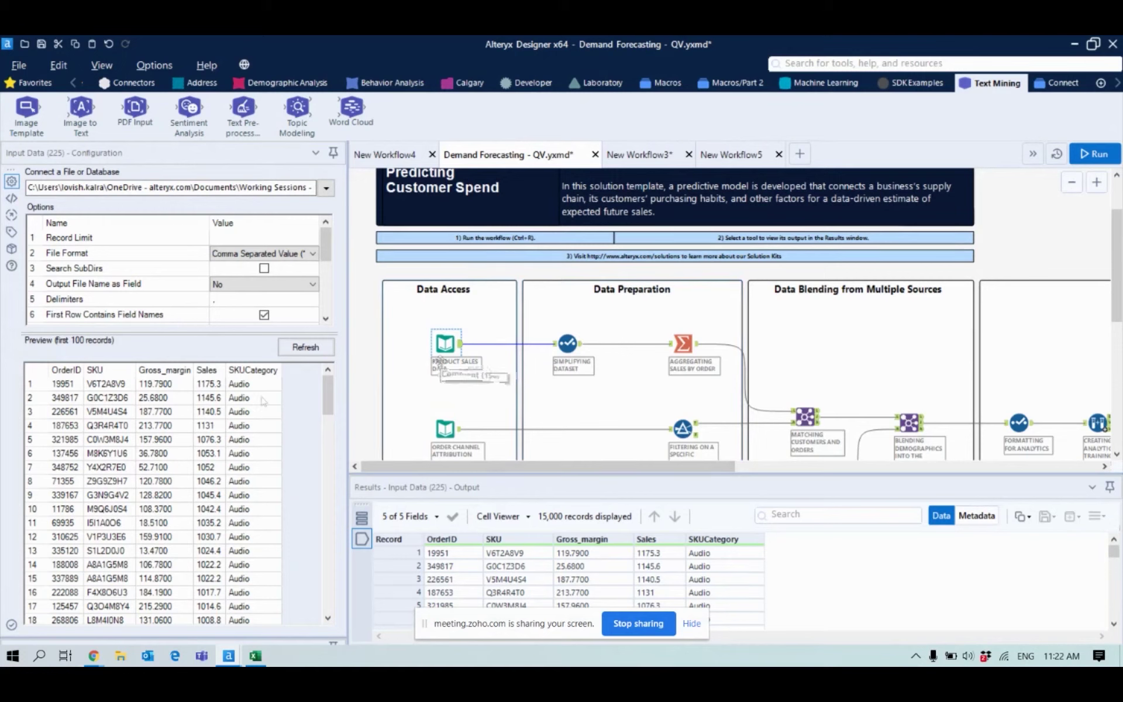
pyautogui.scroll(-2, 152, 415)
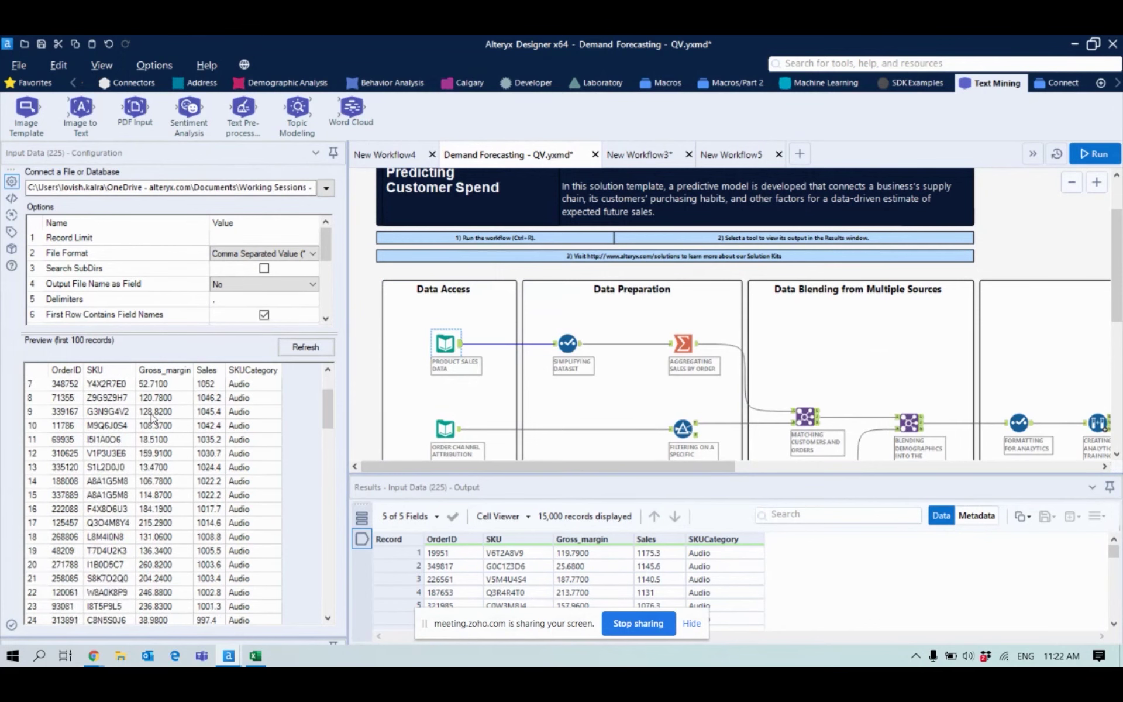
pyautogui.scroll(-6, 152, 416)
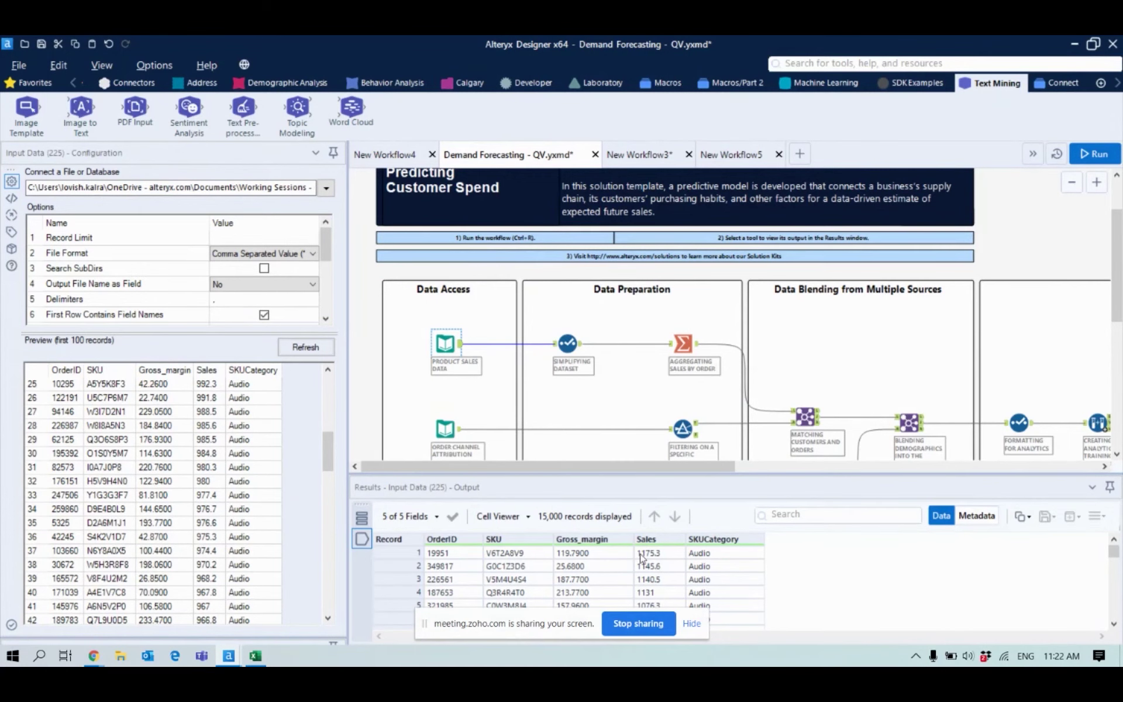
# - Inspect the records of the Order Channel Attribution, Basic Customer Demographics and New Customer Details inputs in turn
pyautogui.click(448, 433)
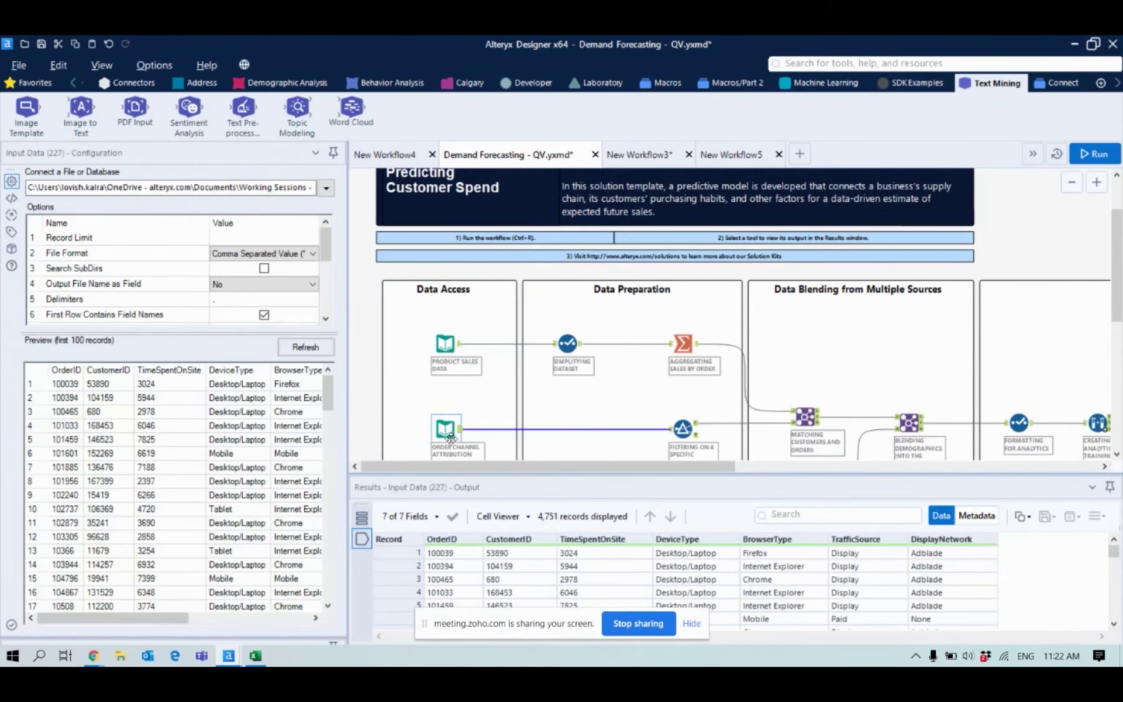
pyautogui.scroll(-2, 656, 572)
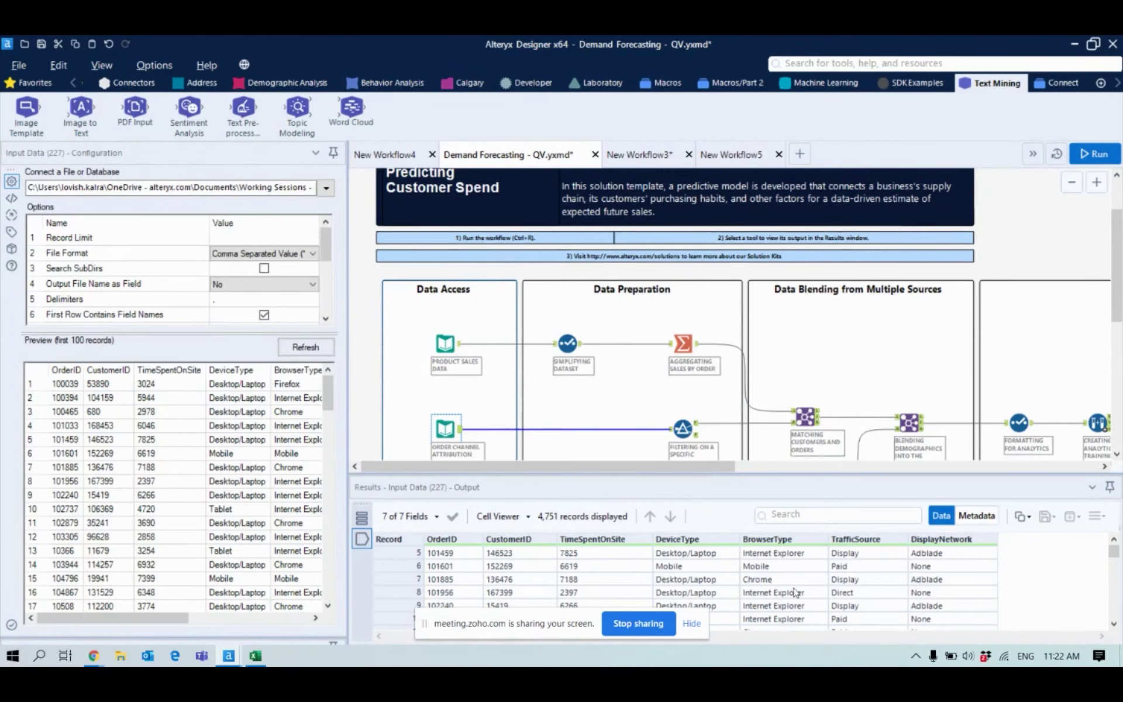
pyautogui.scroll(-1, 658, 408)
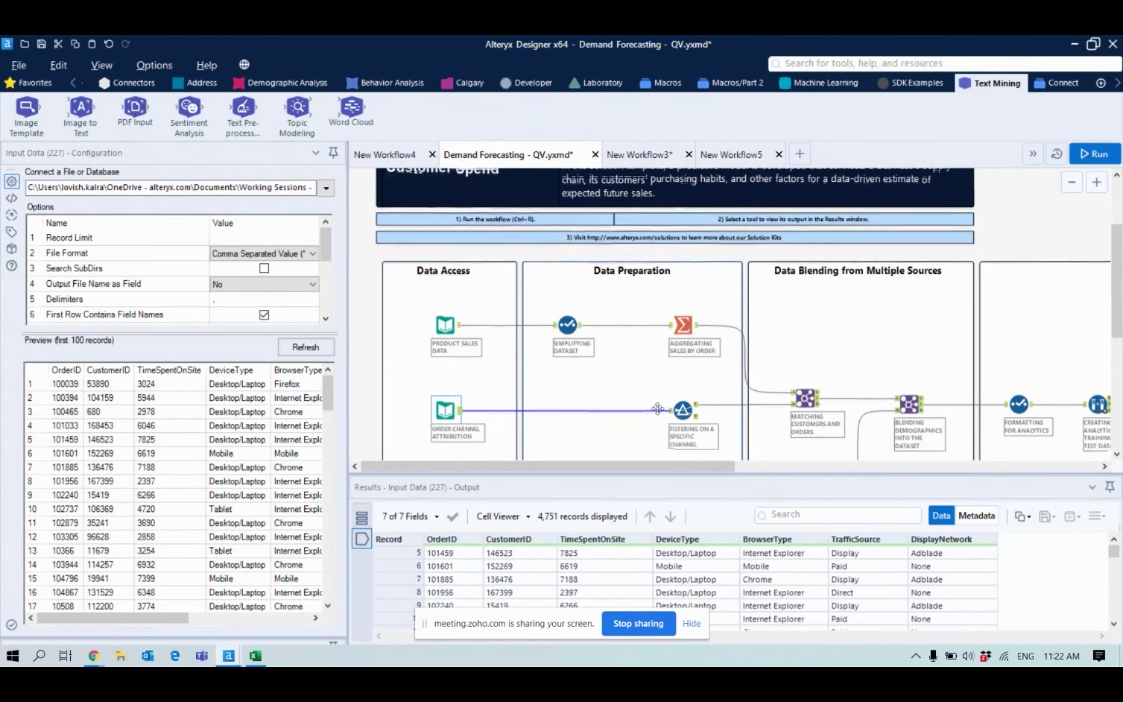
pyautogui.scroll(-4, 658, 409)
pyautogui.click(441, 342)
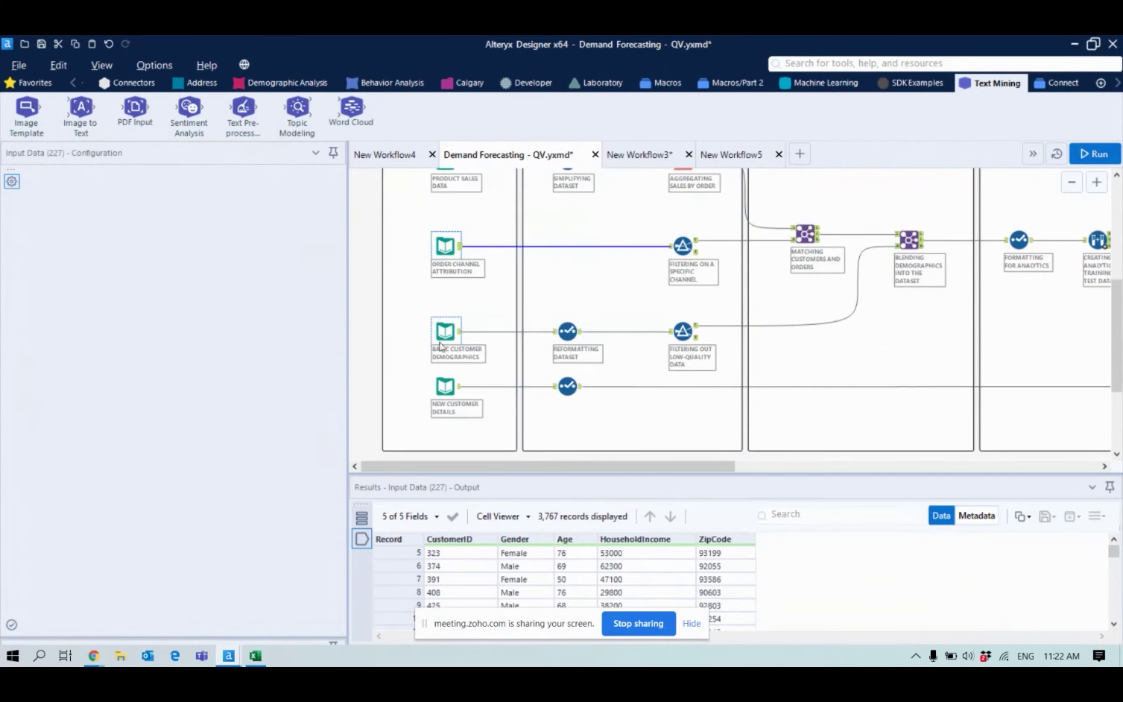
pyautogui.click(440, 345)
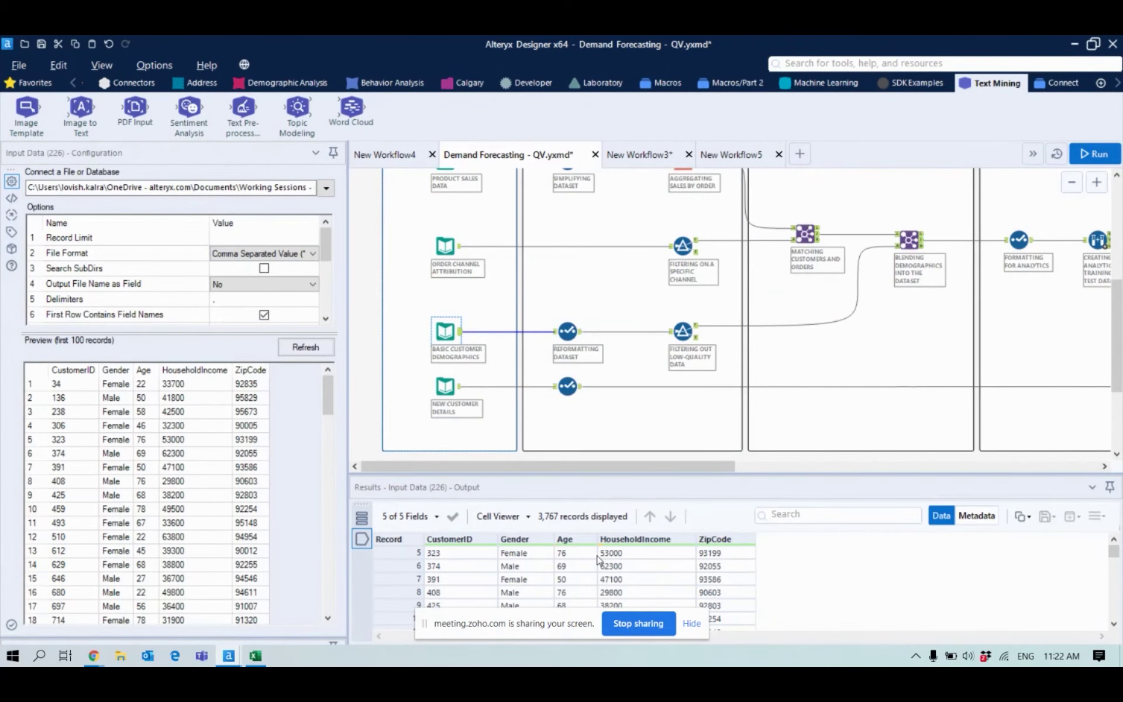
pyautogui.click(435, 380)
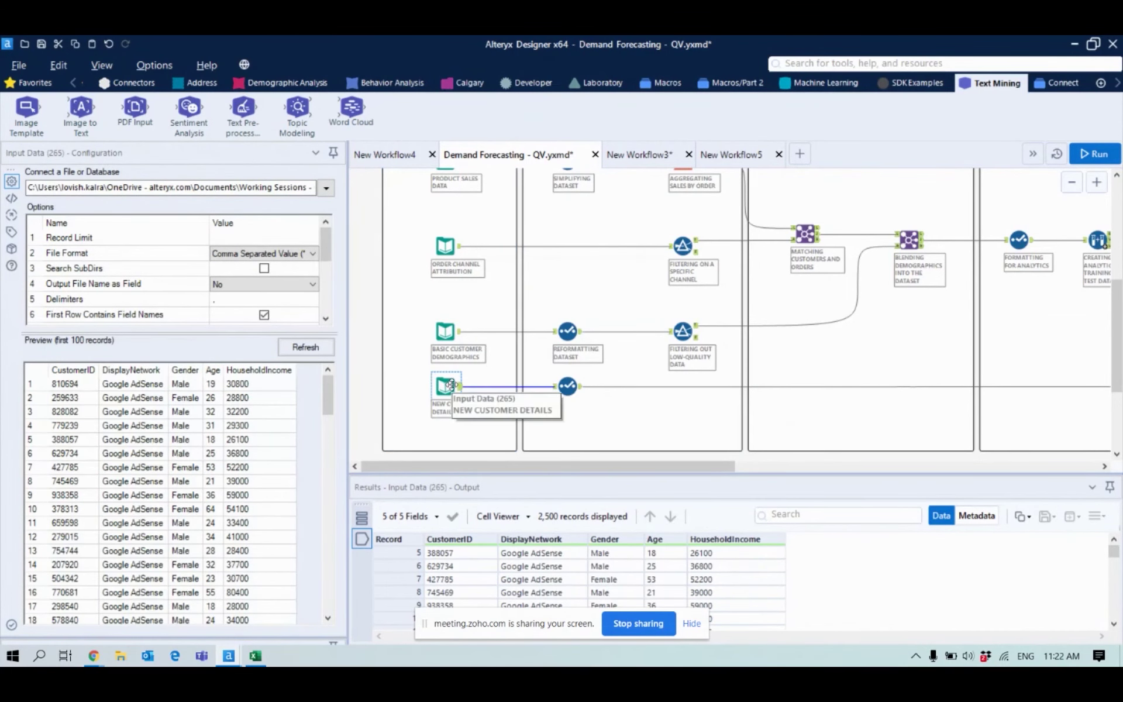
# - Open the data connections for the Product Sales Data input and review the full list of supported data sources
pyautogui.scroll(1, 468, 369)
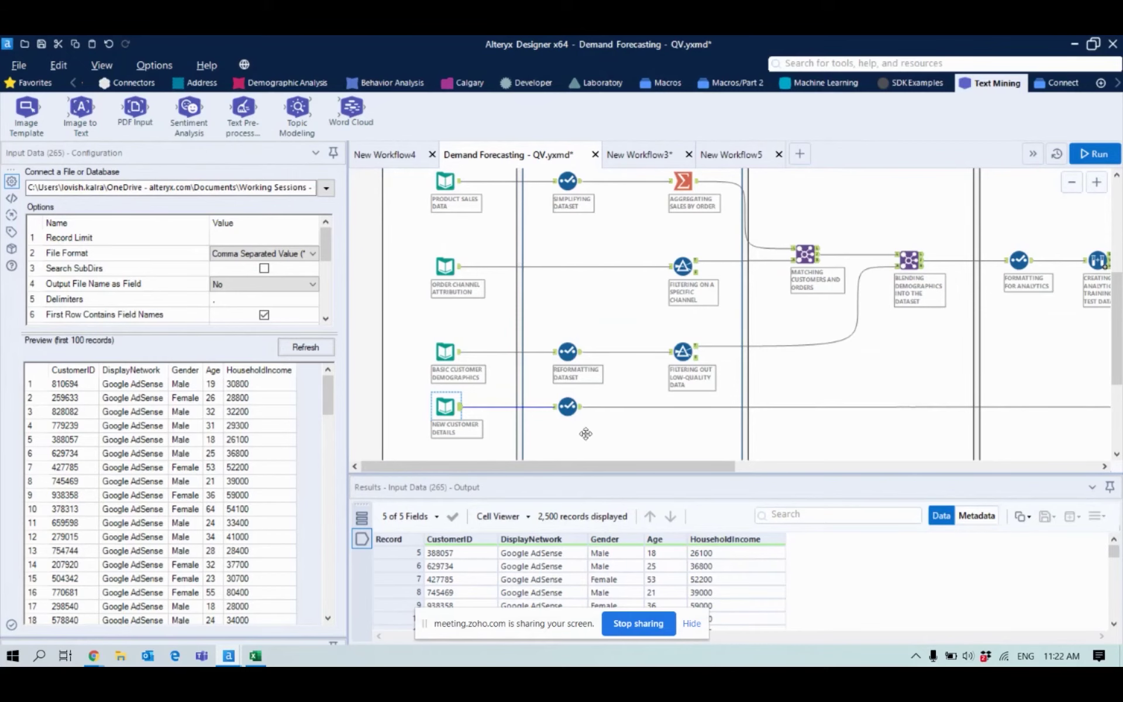
pyautogui.scroll(3, 553, 303)
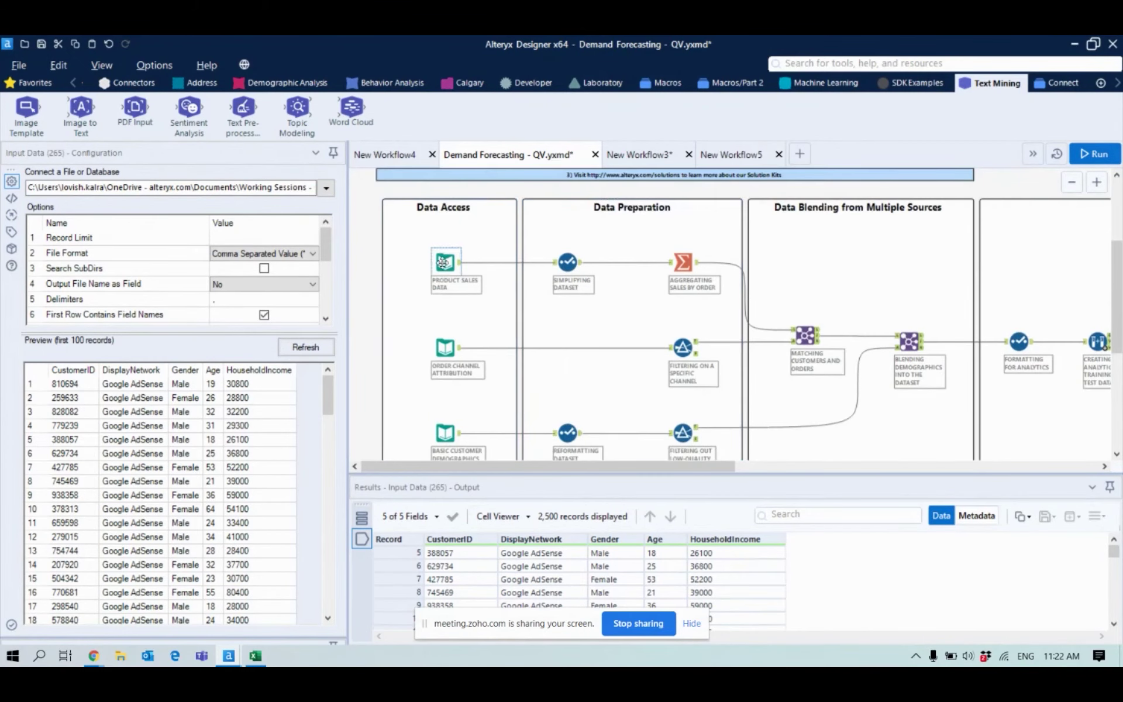
pyautogui.scroll(1, 441, 261)
pyautogui.click(441, 261)
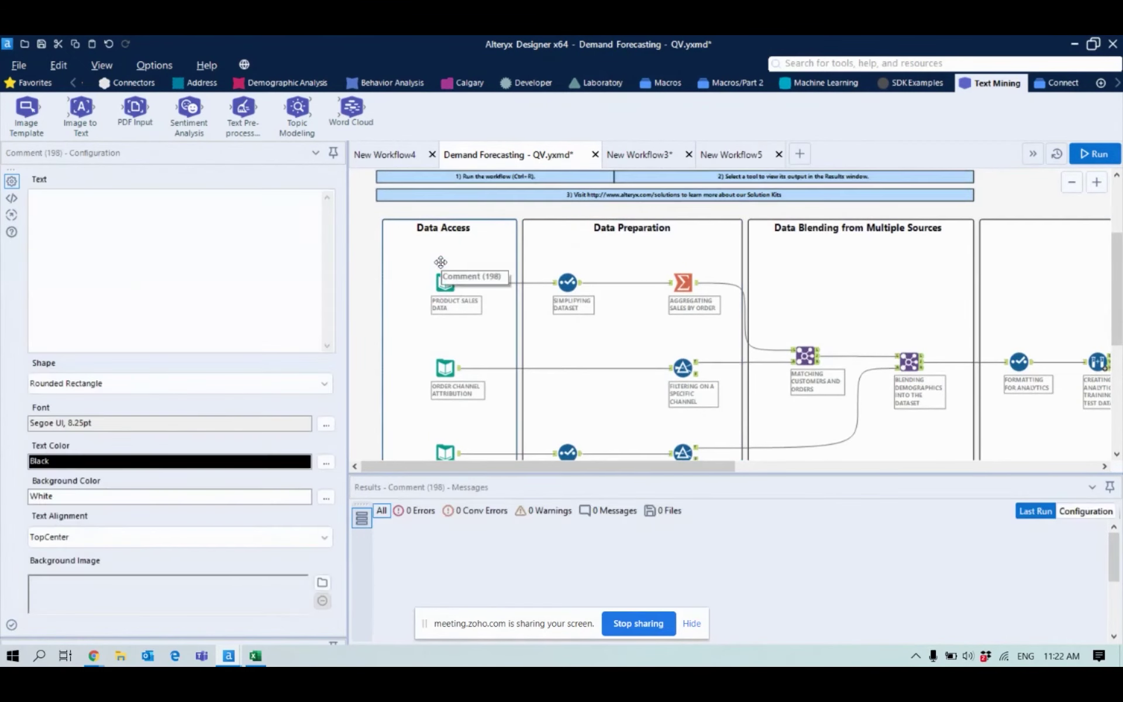
pyautogui.click(445, 284)
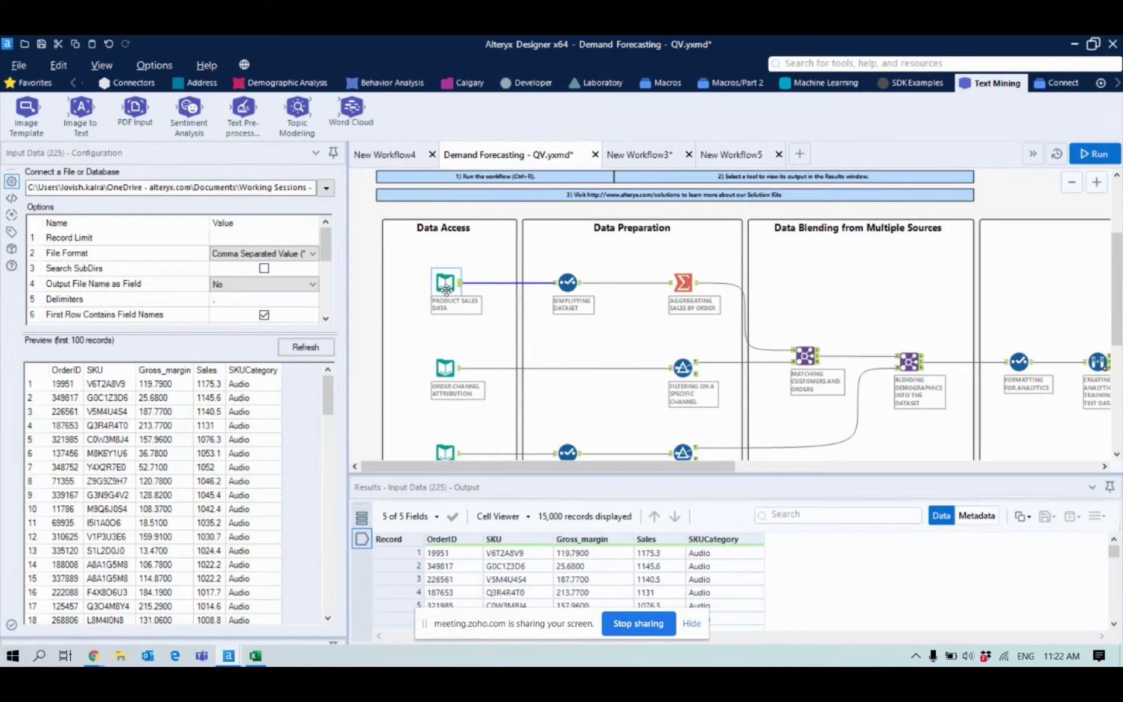
pyautogui.click(326, 188)
pyautogui.click(196, 229)
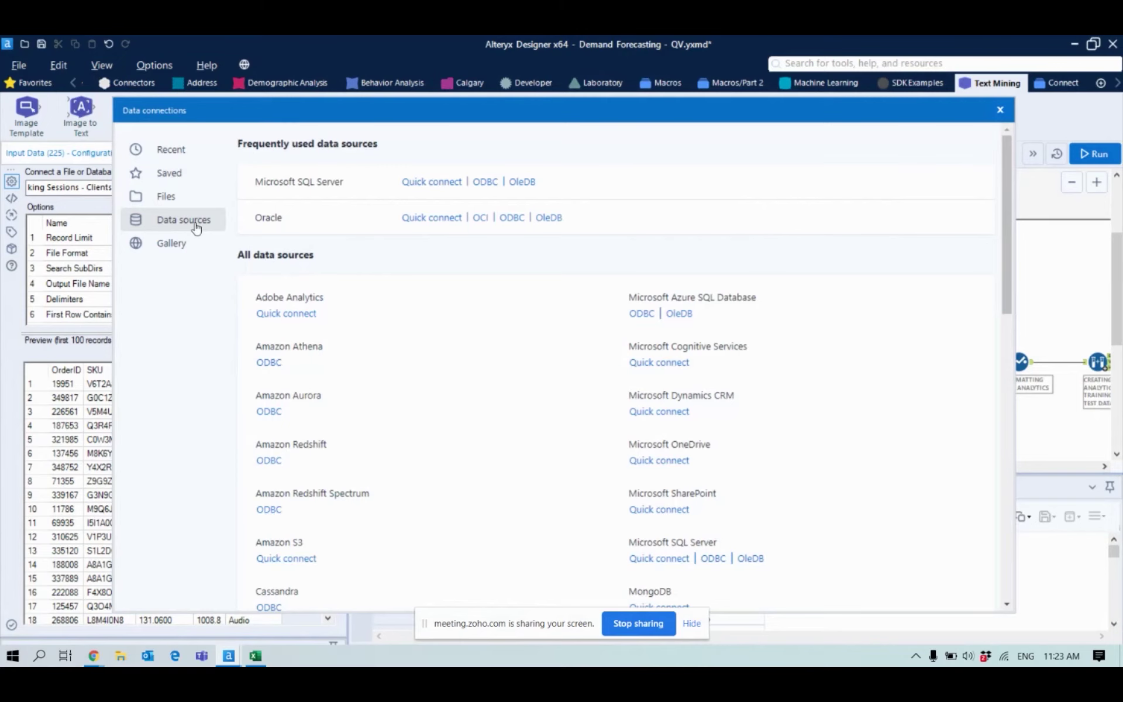
pyautogui.scroll(-15, 552, 371)
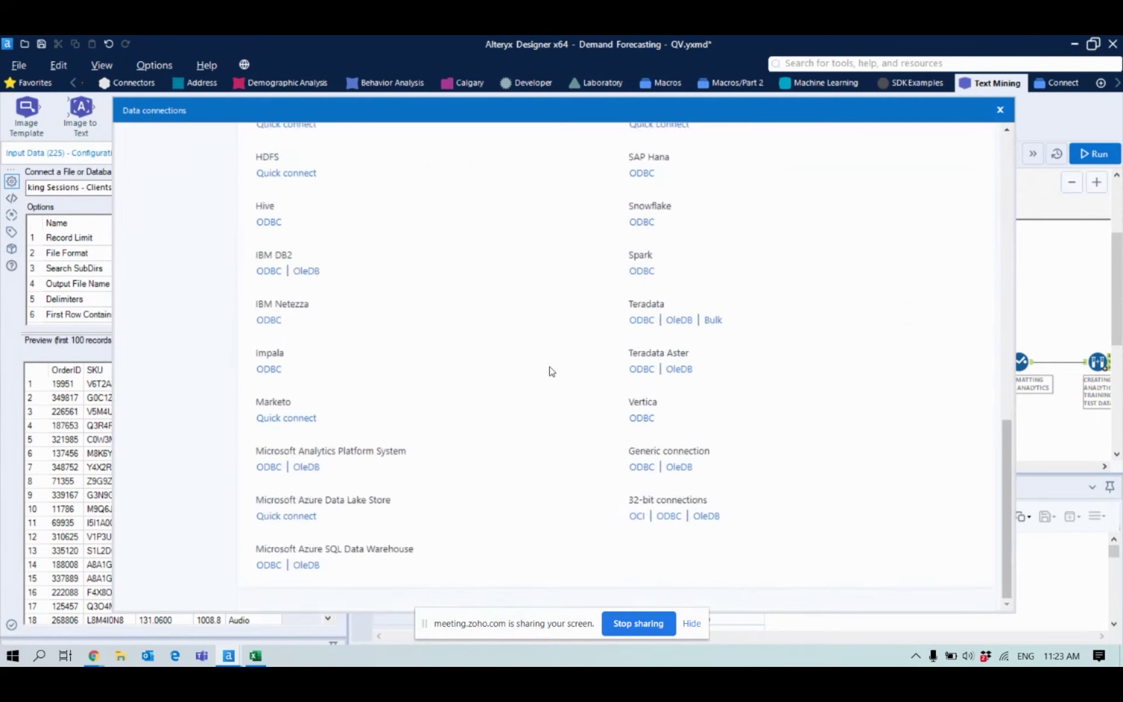
pyautogui.scroll(15, 551, 371)
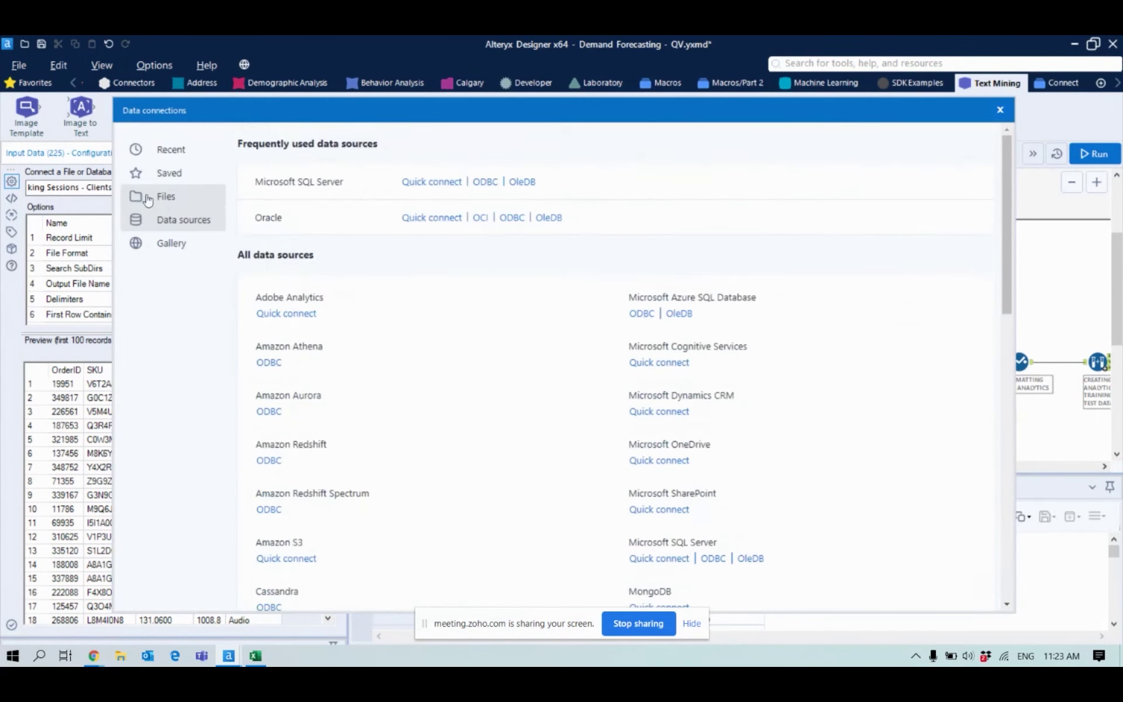
# - Review the supported file types in the data connections and close the dialog
pyautogui.click(148, 198)
pyautogui.scroll(-1, 499, 321)
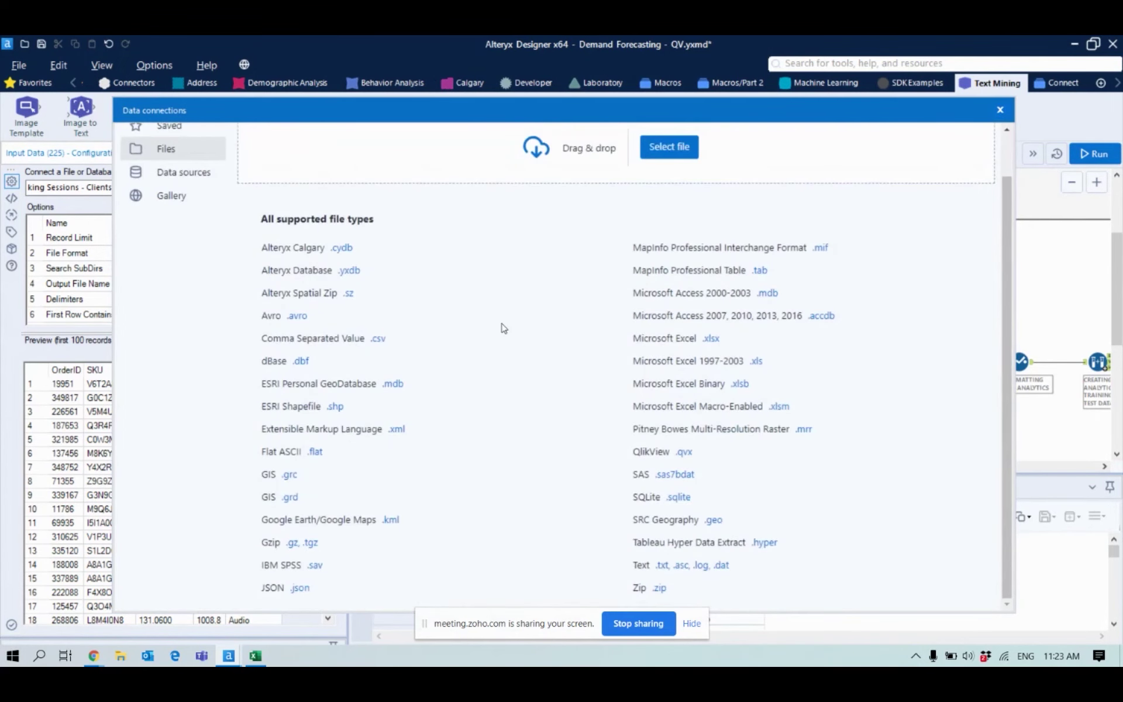
pyautogui.click(1000, 110)
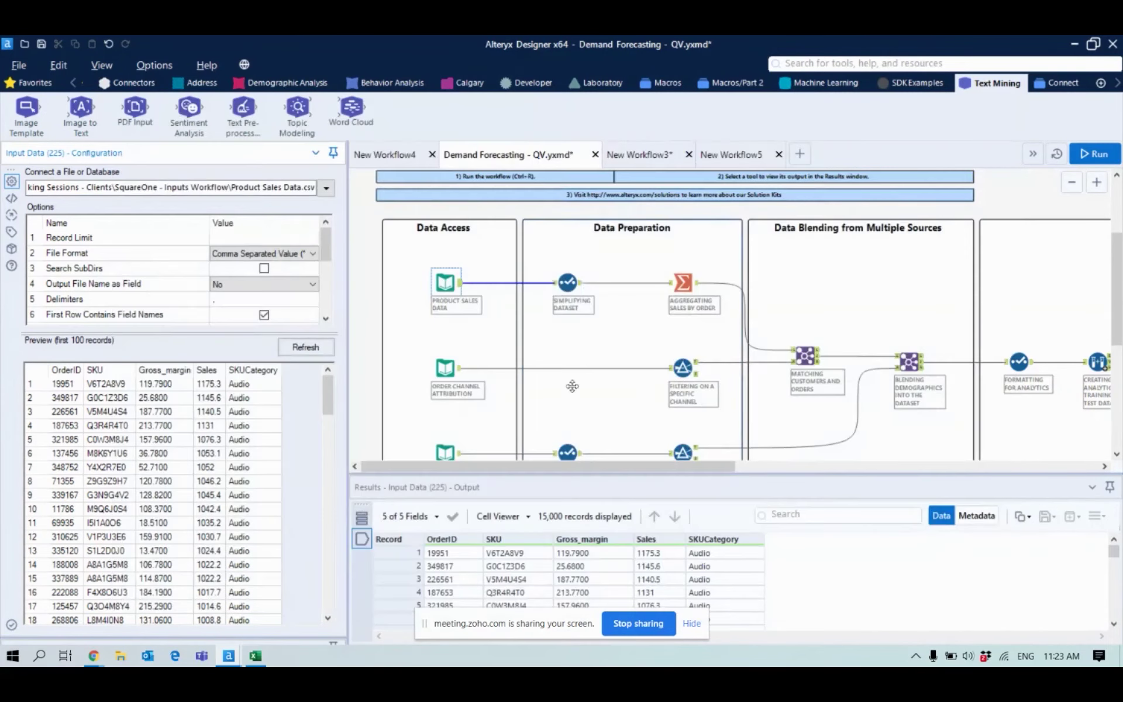
# - Inspect the Simplifying Dataset field selection, toggling SKU on and off again, and the Aggregating Sales by Order Summarize settings
pyautogui.click(566, 281)
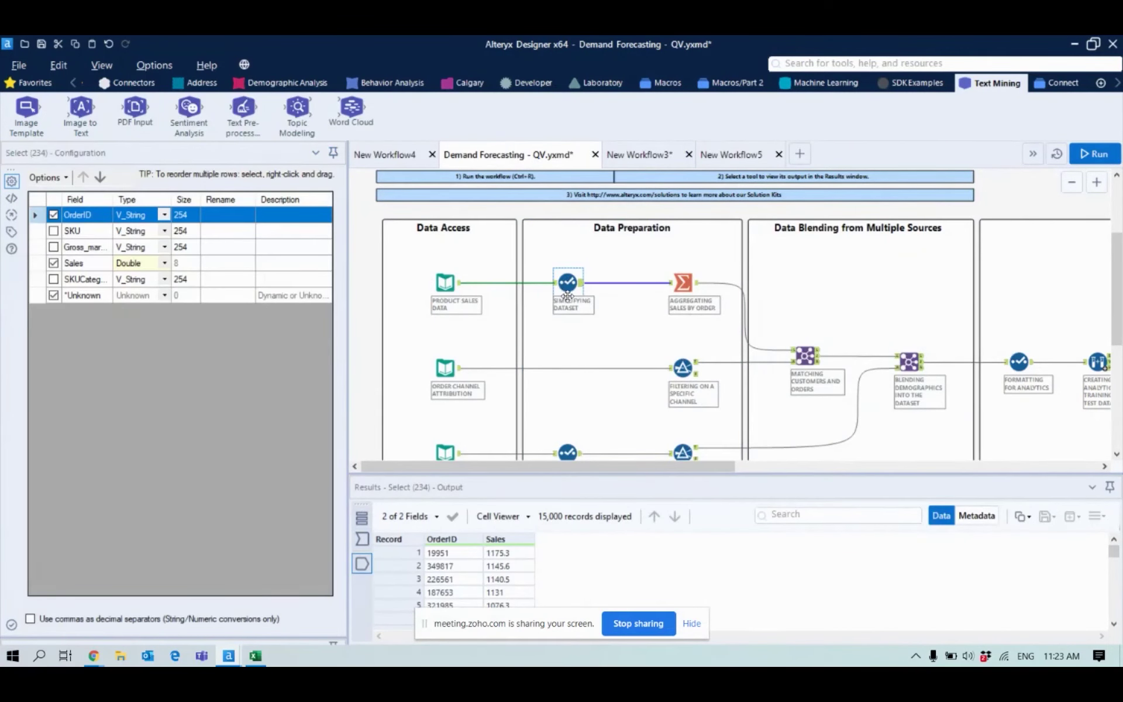
pyautogui.click(53, 231)
pyautogui.click(54, 232)
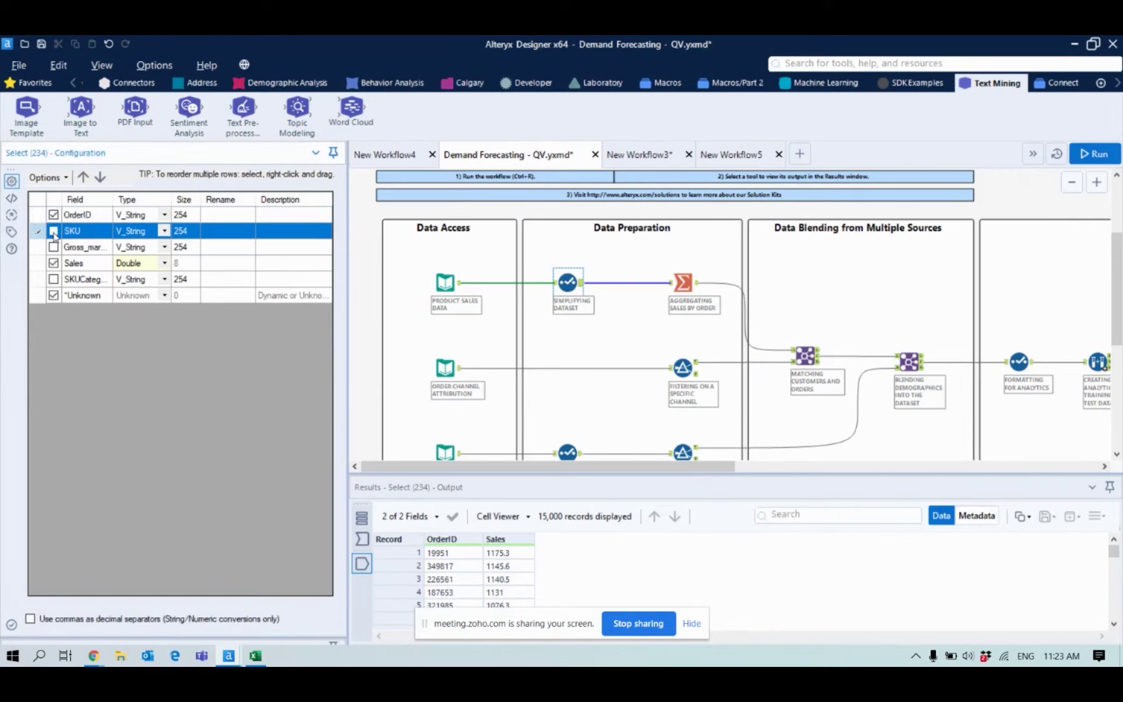
pyautogui.click(685, 282)
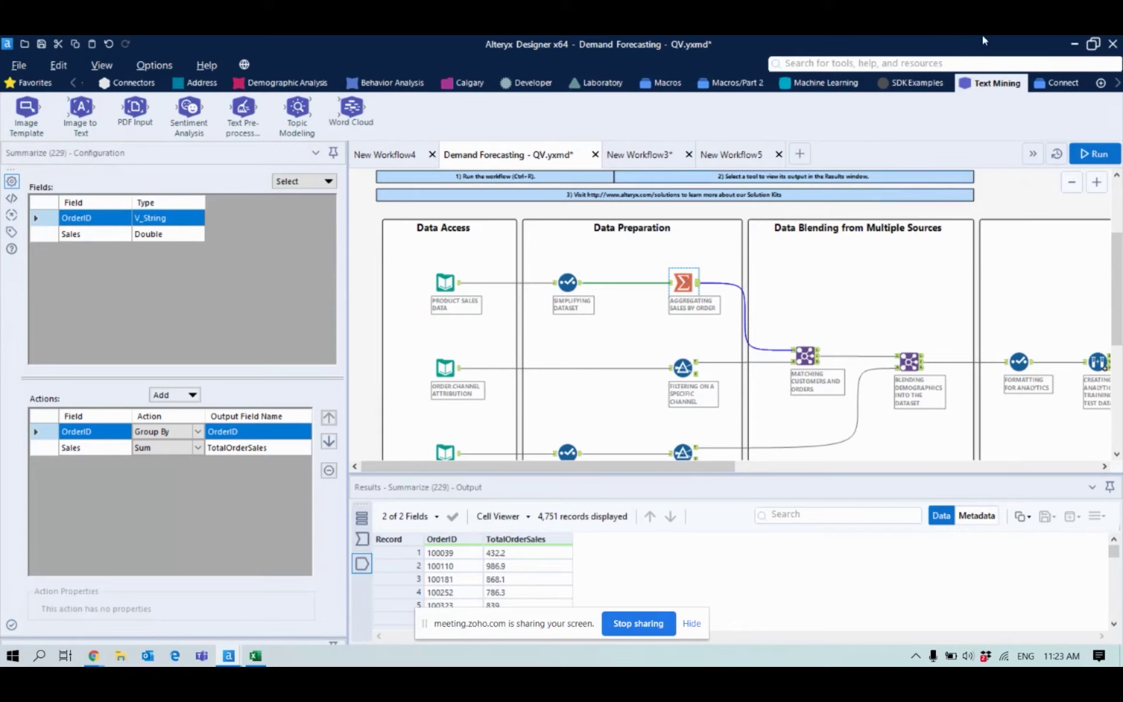
# - Search the tools and help for "VLOOKUP", look over the matches and clear the search
pyautogui.click(943, 63)
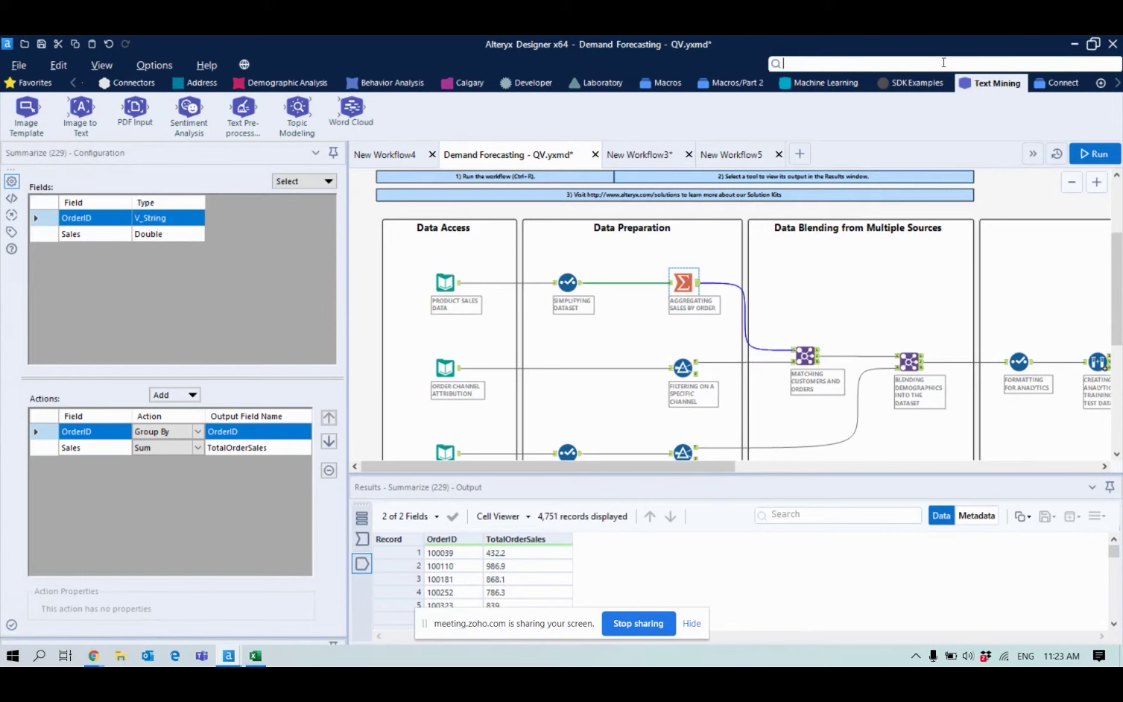
pyautogui.write('VLOOKUP')
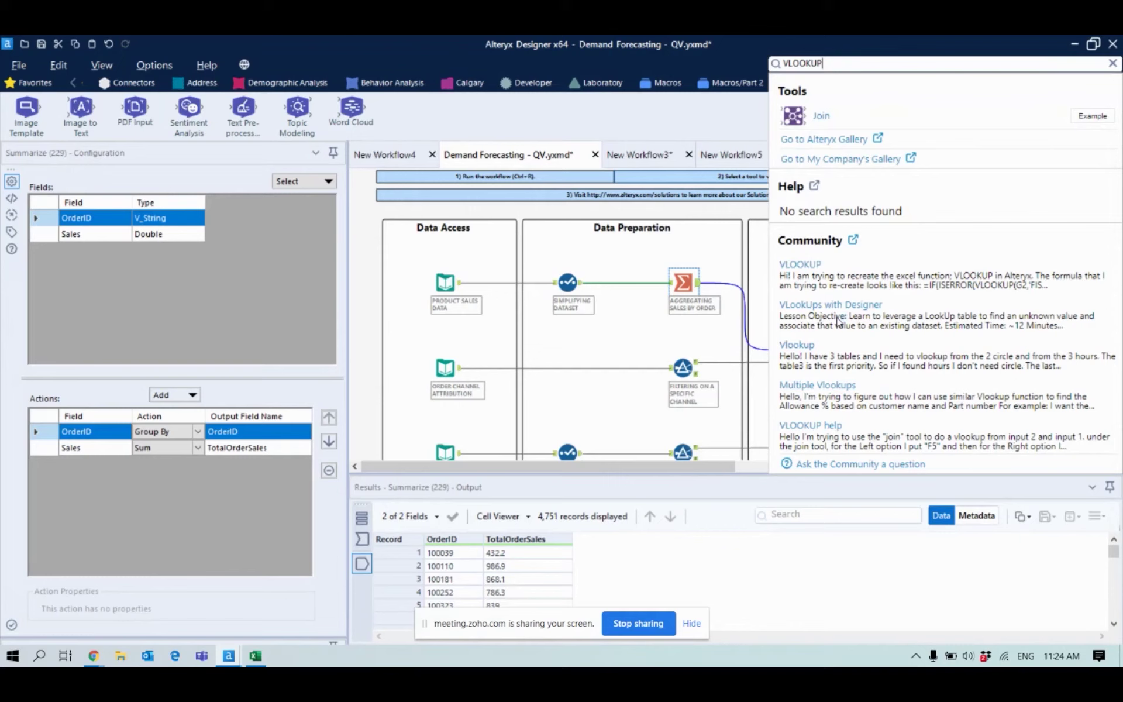
pyautogui.click(1115, 63)
pyautogui.click(1113, 63)
# - Go back through the tool categories to Preparation and look over its tools, including Formula
pyautogui.click(260, 83)
pyautogui.scroll(1, 258, 78)
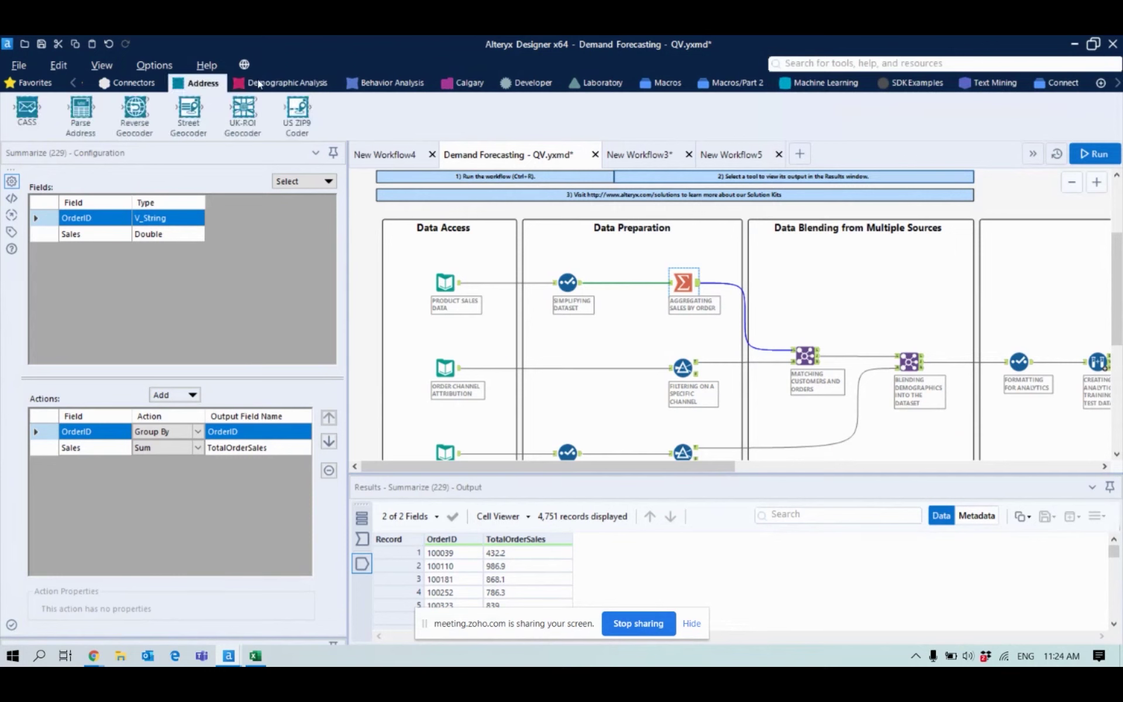
pyautogui.scroll(6, 257, 79)
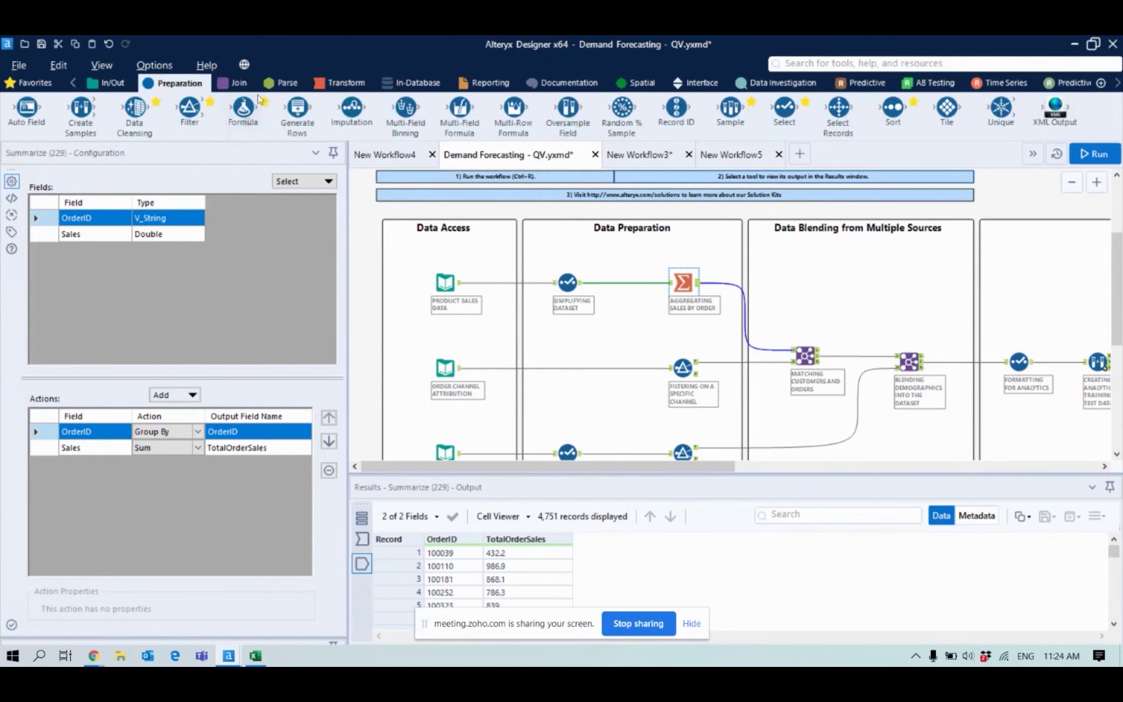
pyautogui.moveTo(243, 110)
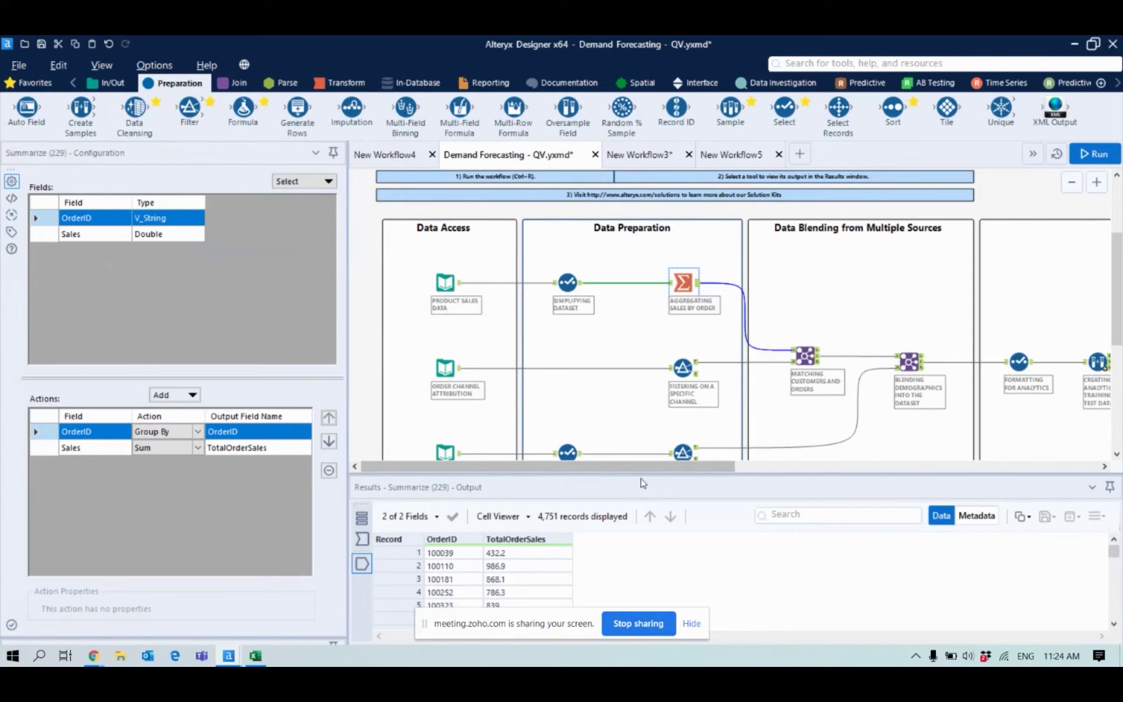
# - Enlarge the results area and inspect the Matching Customers and Orders join's inputs, joined records and unjoined left and right outputs
pyautogui.moveTo(648, 474); pyautogui.dragTo(649, 450)
pyautogui.click(805, 363)
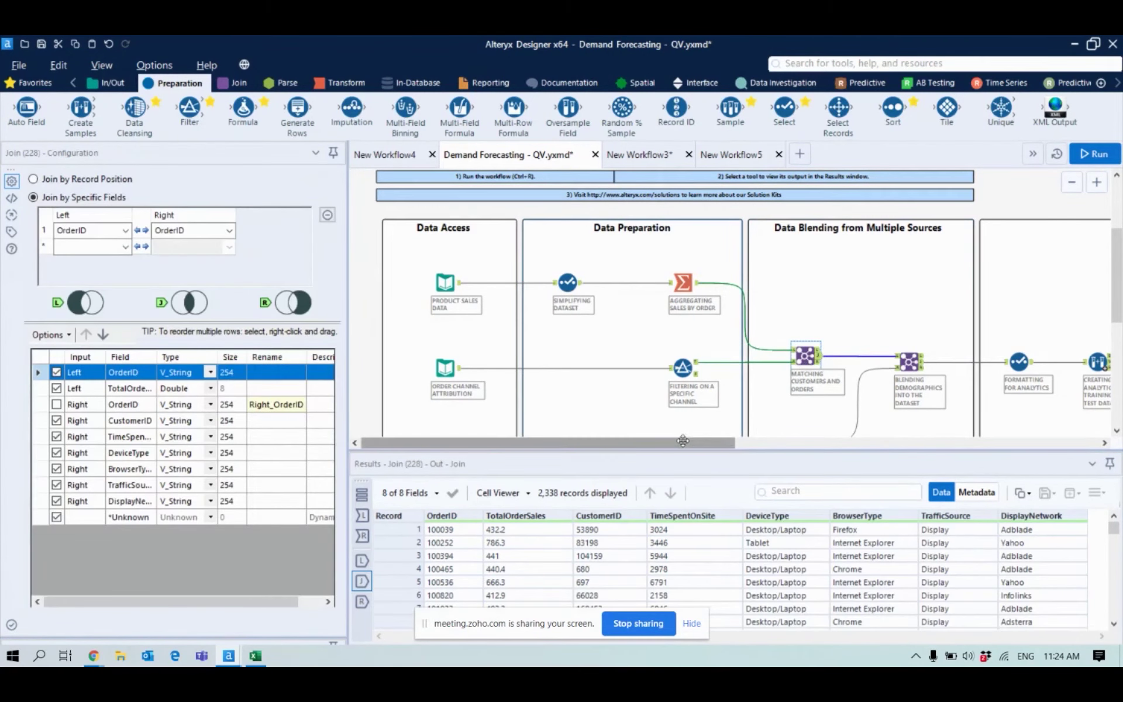
pyautogui.moveTo(677, 441); pyautogui.dragTo(731, 442)
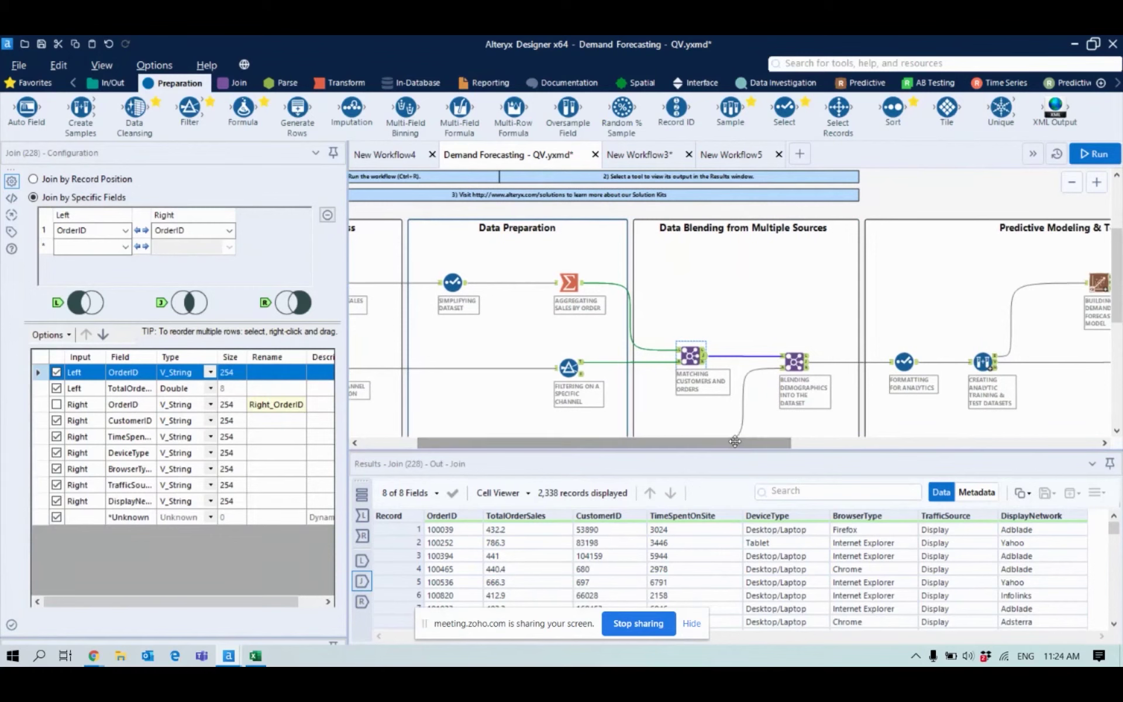
pyautogui.click(362, 535)
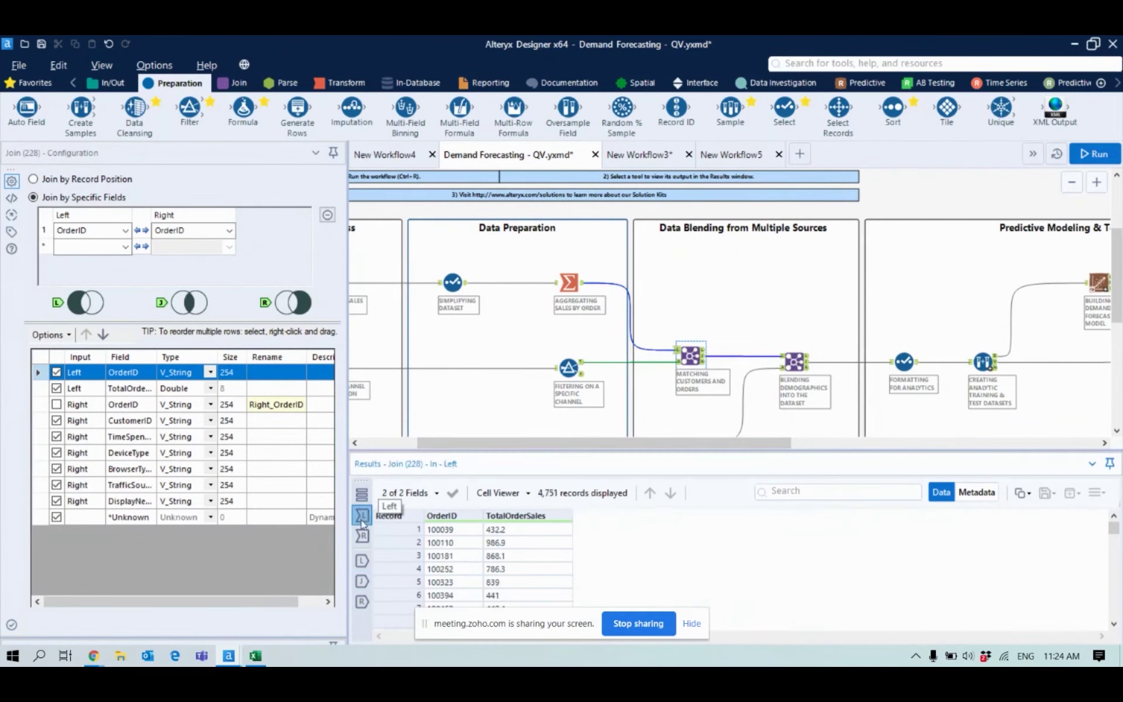
pyautogui.click(362, 535)
pyautogui.click(362, 581)
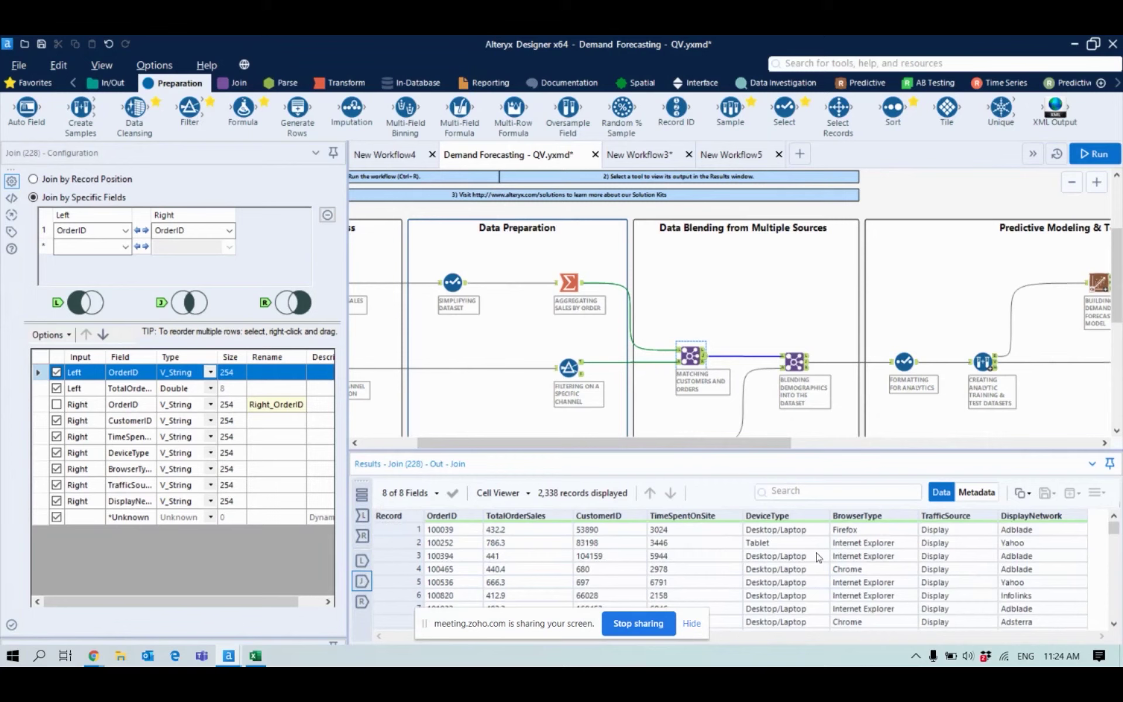
pyautogui.click(362, 561)
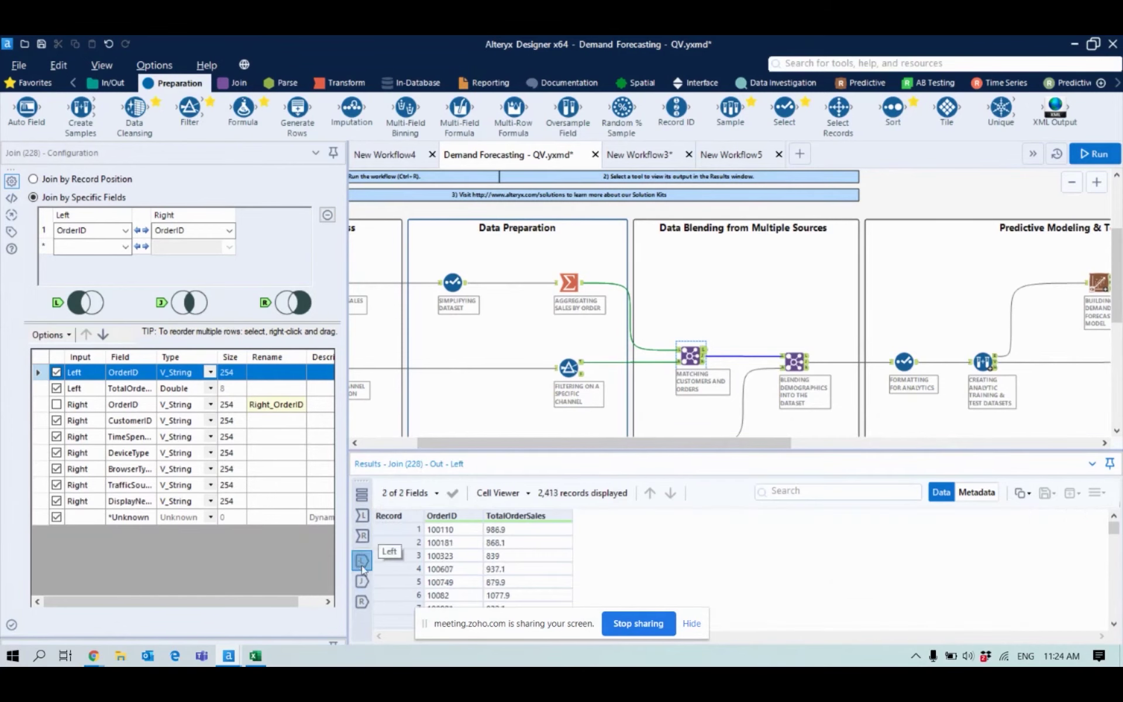
pyautogui.click(362, 600)
pyautogui.click(362, 560)
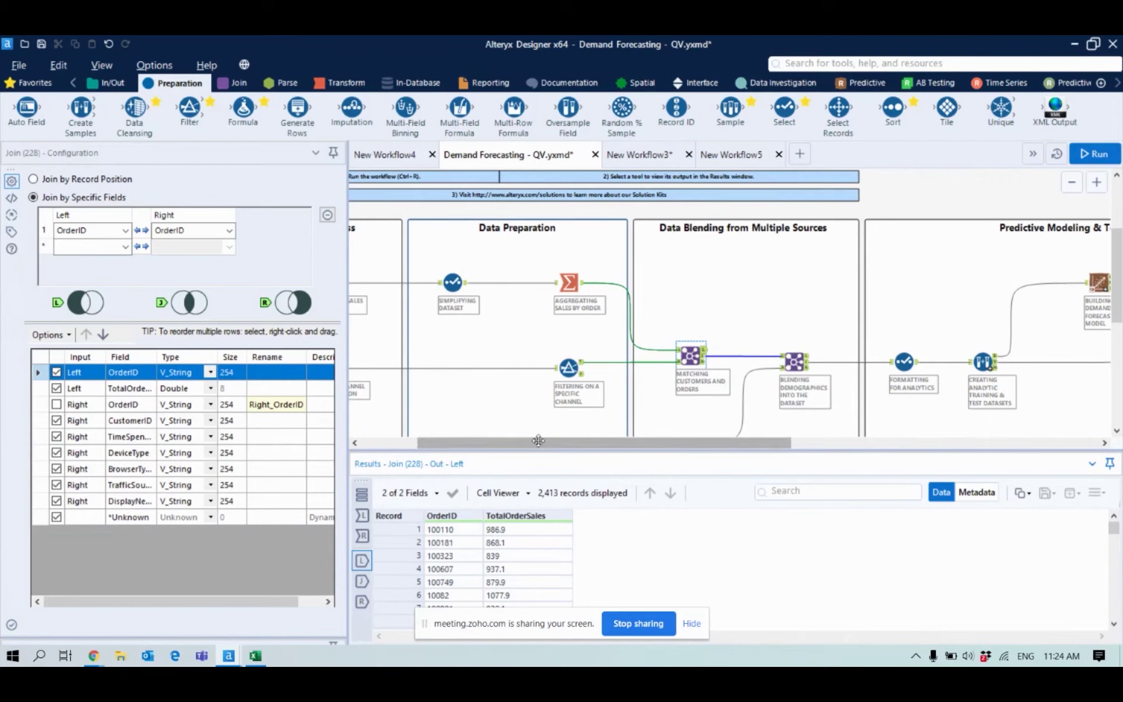
# - Inspect the Formatting for Analytics tool, the demand forecast model's Linear Regression setup and the available Predictive tools
pyautogui.moveTo(540, 443); pyautogui.dragTo(674, 444)
pyautogui.click(582, 361)
pyautogui.click(779, 282)
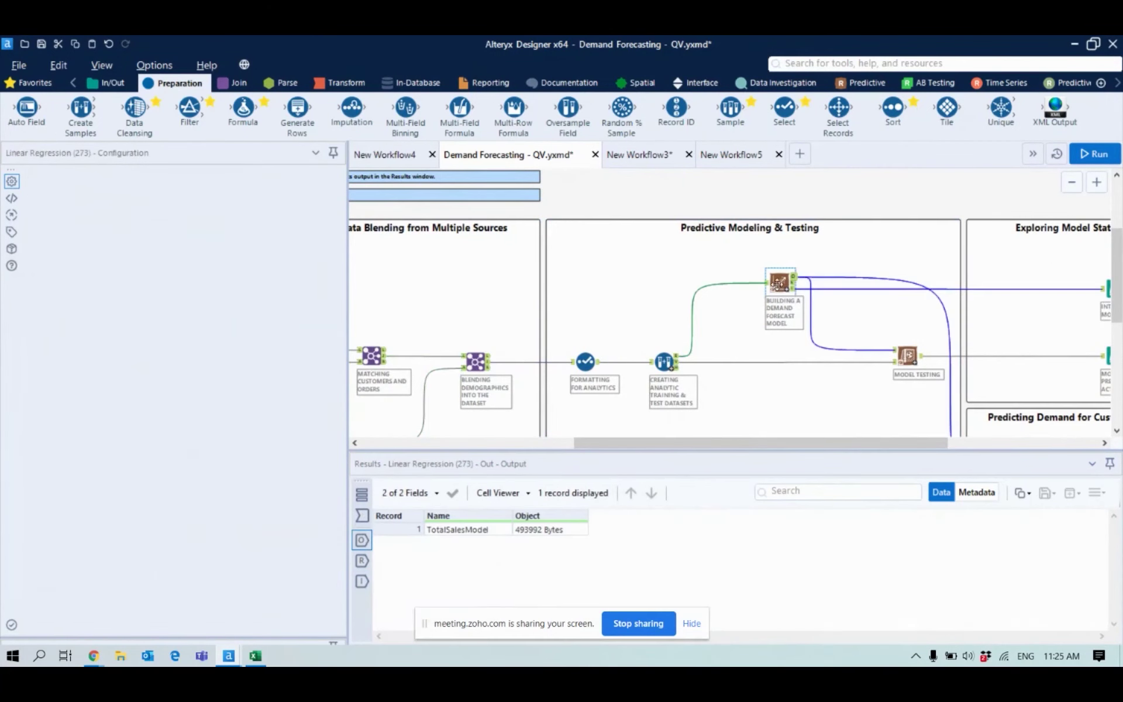
pyautogui.click(864, 82)
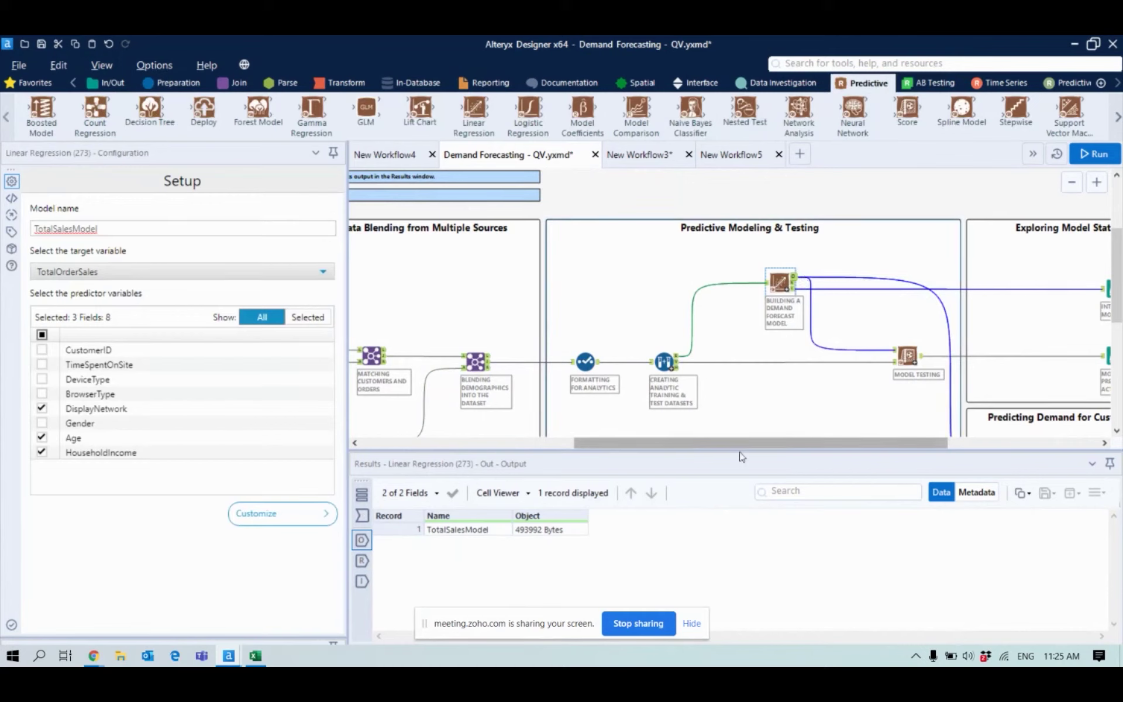
pyautogui.moveTo(742, 445); pyautogui.dragTo(758, 445)
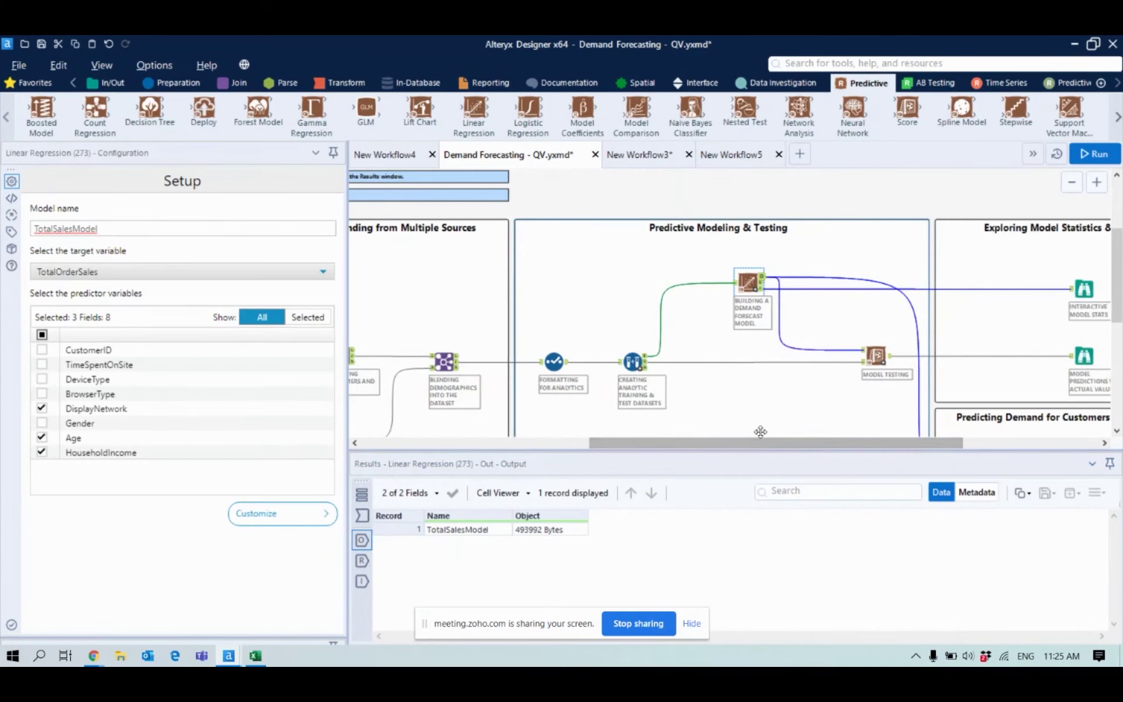
# - Switch to New Workflow3 and inspect the output records of its Formatting for Analytics tool
pyautogui.click(640, 154)
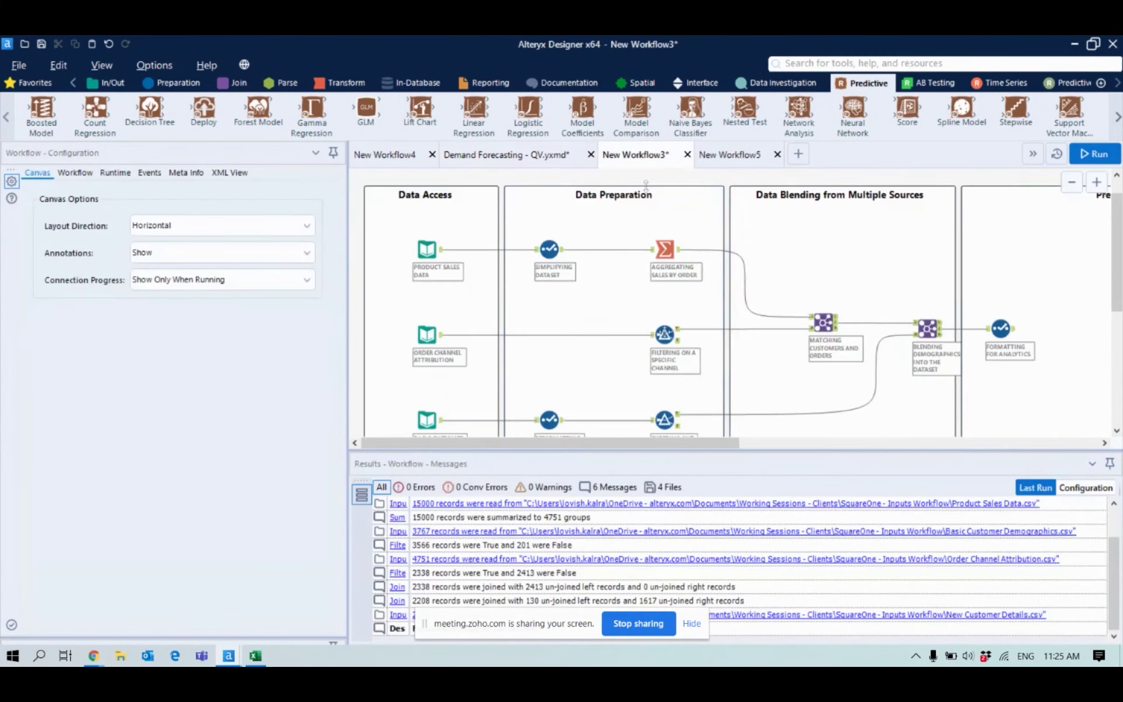
pyautogui.click(998, 334)
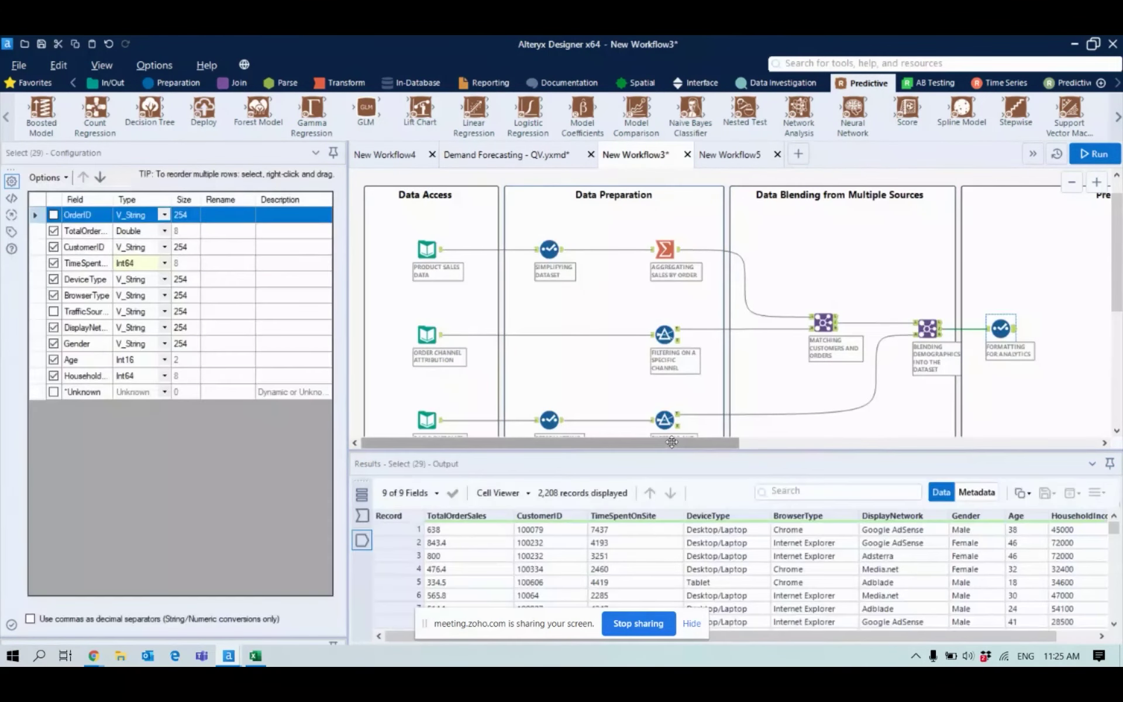
pyautogui.moveTo(673, 446); pyautogui.dragTo(808, 446)
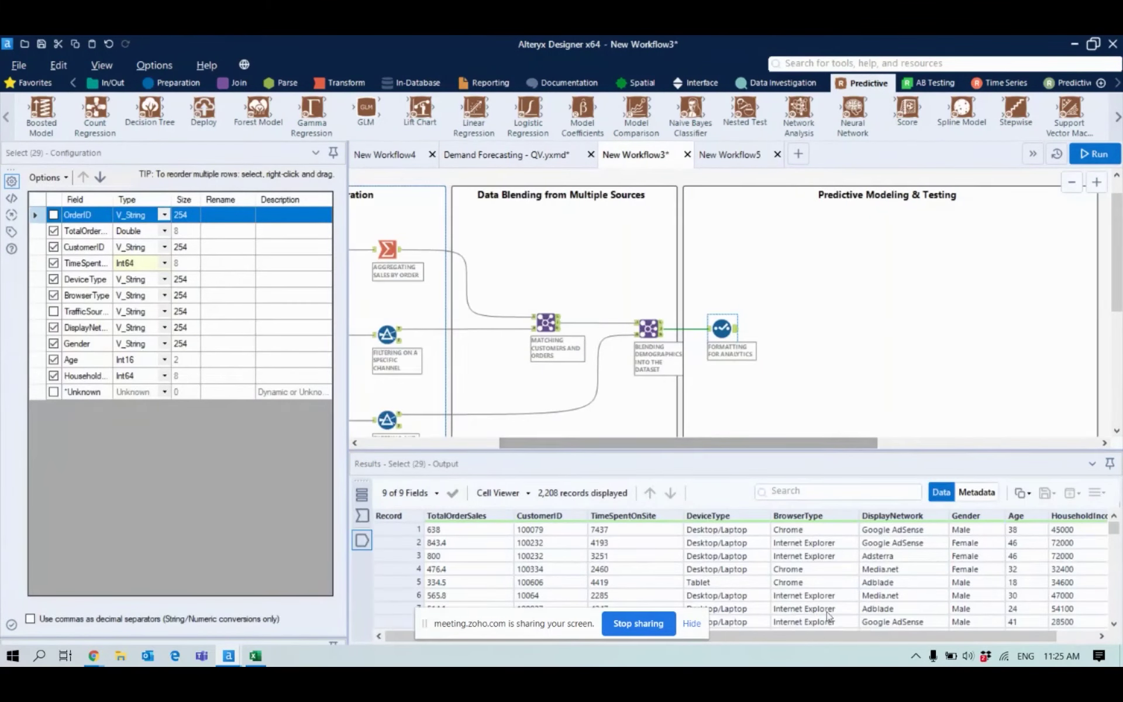
pyautogui.moveTo(832, 638); pyautogui.dragTo(798, 647)
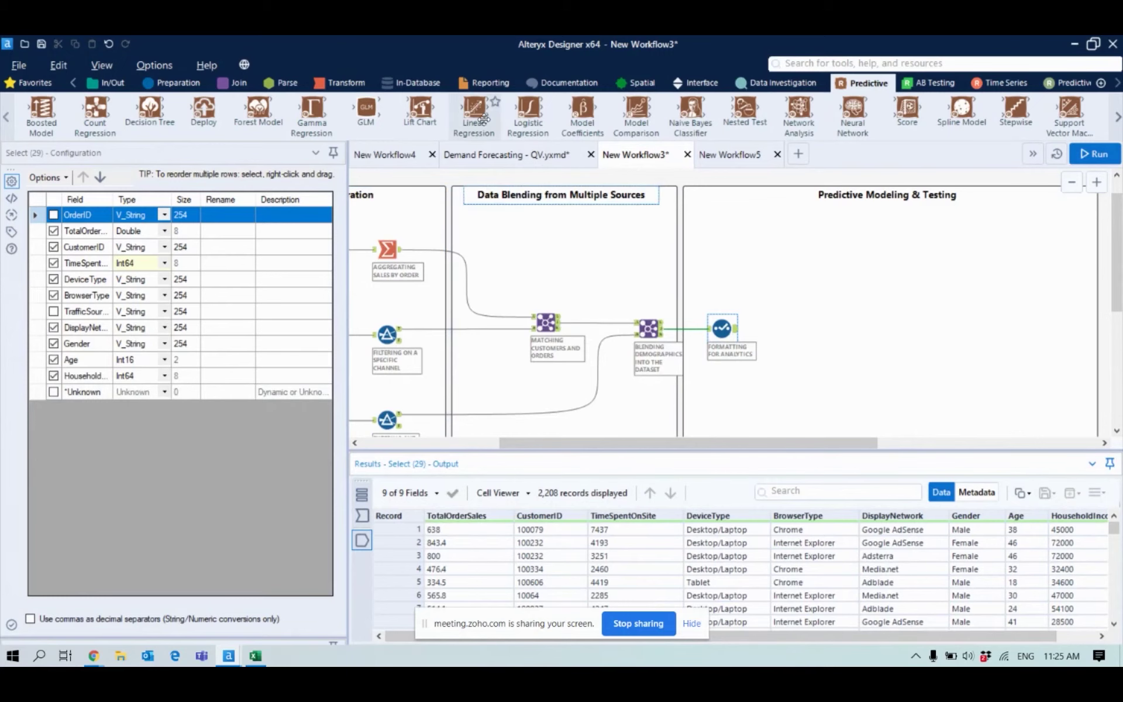
# - Add a Linear Regression tool fed by Formatting for Analytics and insert a Create Samples tool on the connection between them
pyautogui.moveTo(482, 115); pyautogui.dragTo(841, 254)
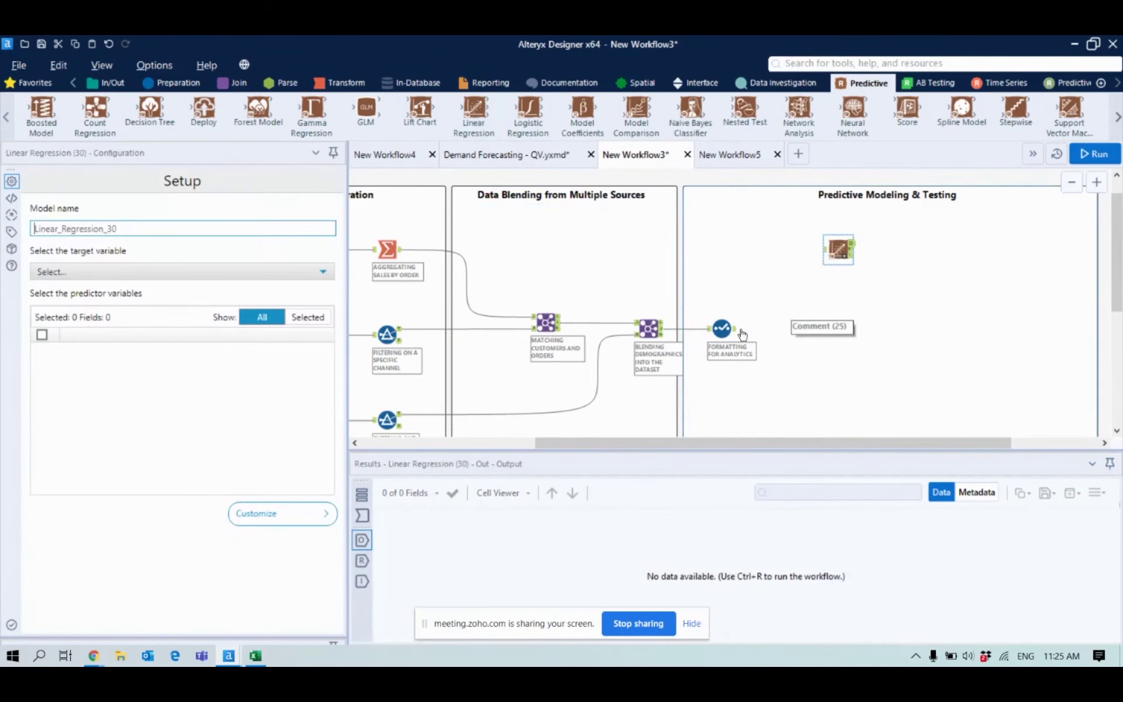
pyautogui.moveTo(749, 324); pyautogui.dragTo(827, 249)
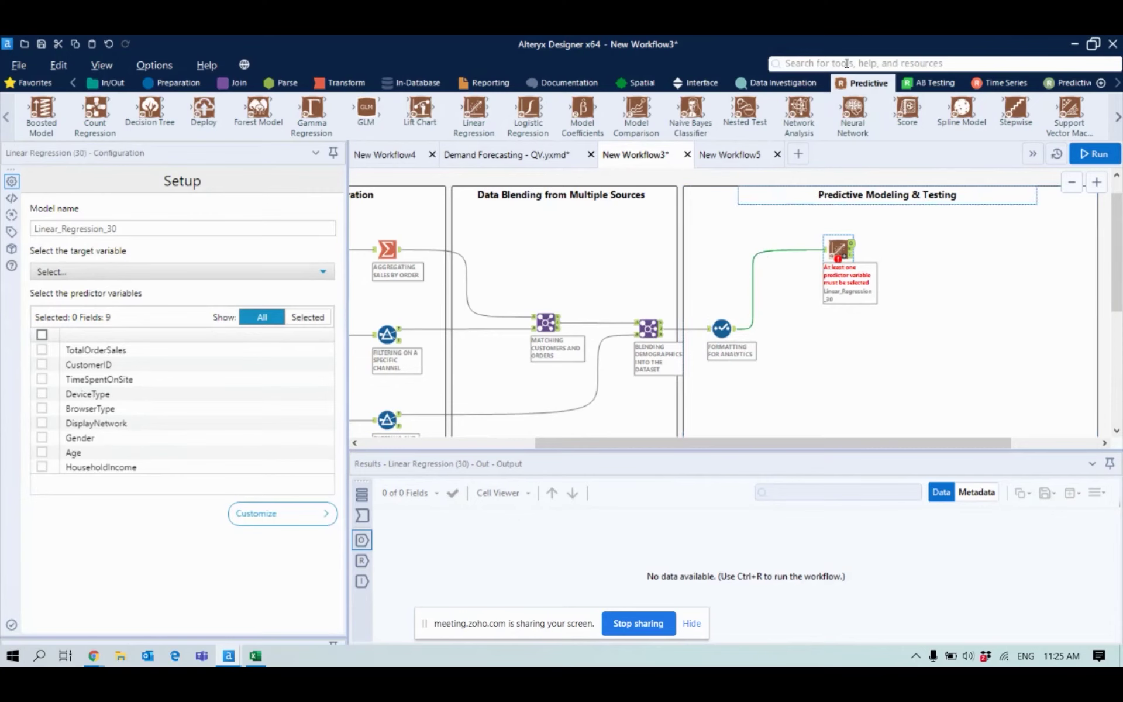
pyautogui.click(846, 63)
pyautogui.write('Create Sam')
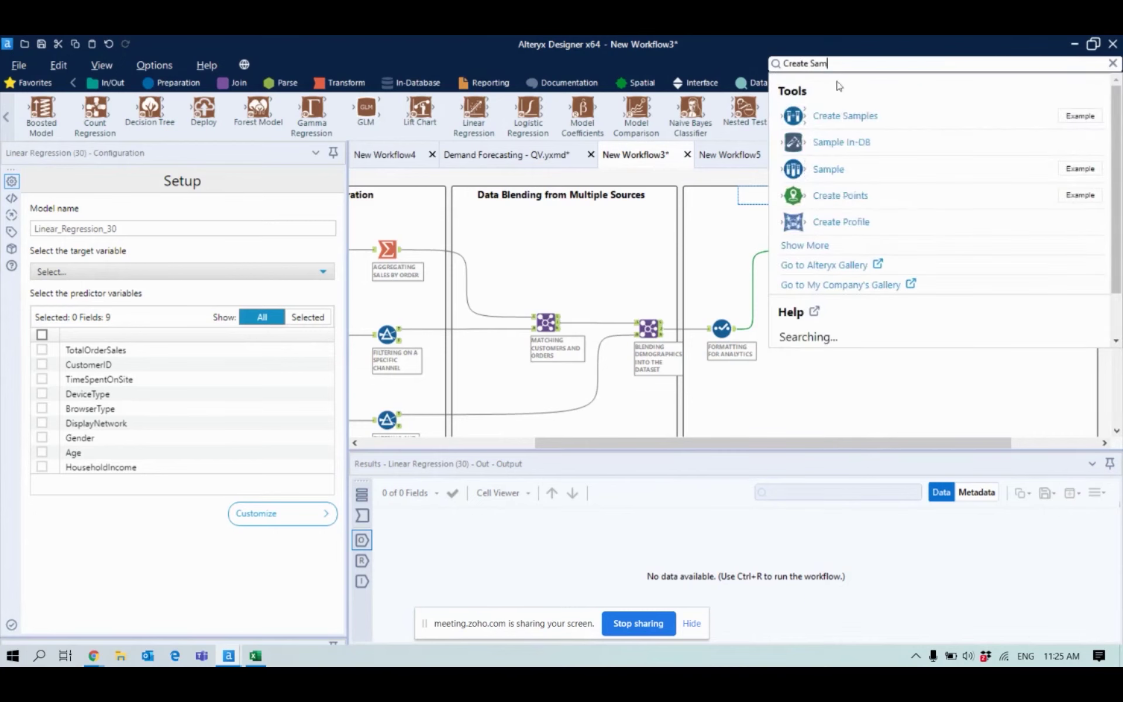
pyautogui.moveTo(830, 115); pyautogui.dragTo(767, 298)
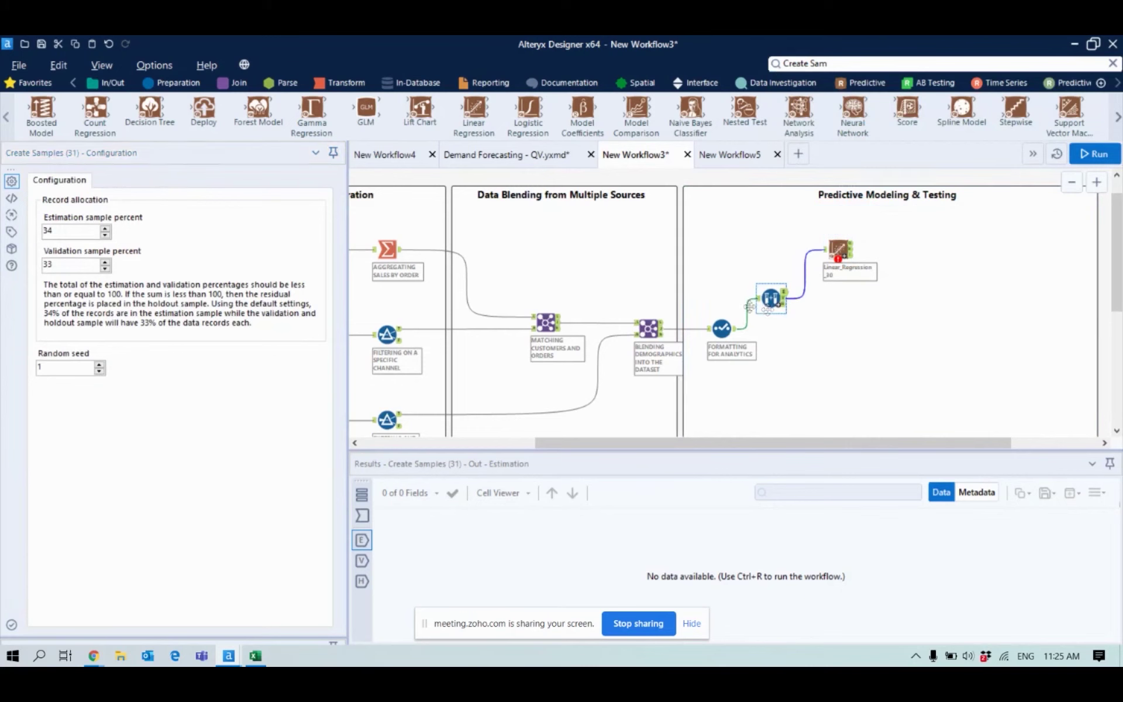
# - Set the Create Samples estimation sample to 80 percent and the validation sample to 20 percent
pyautogui.click(59, 228)
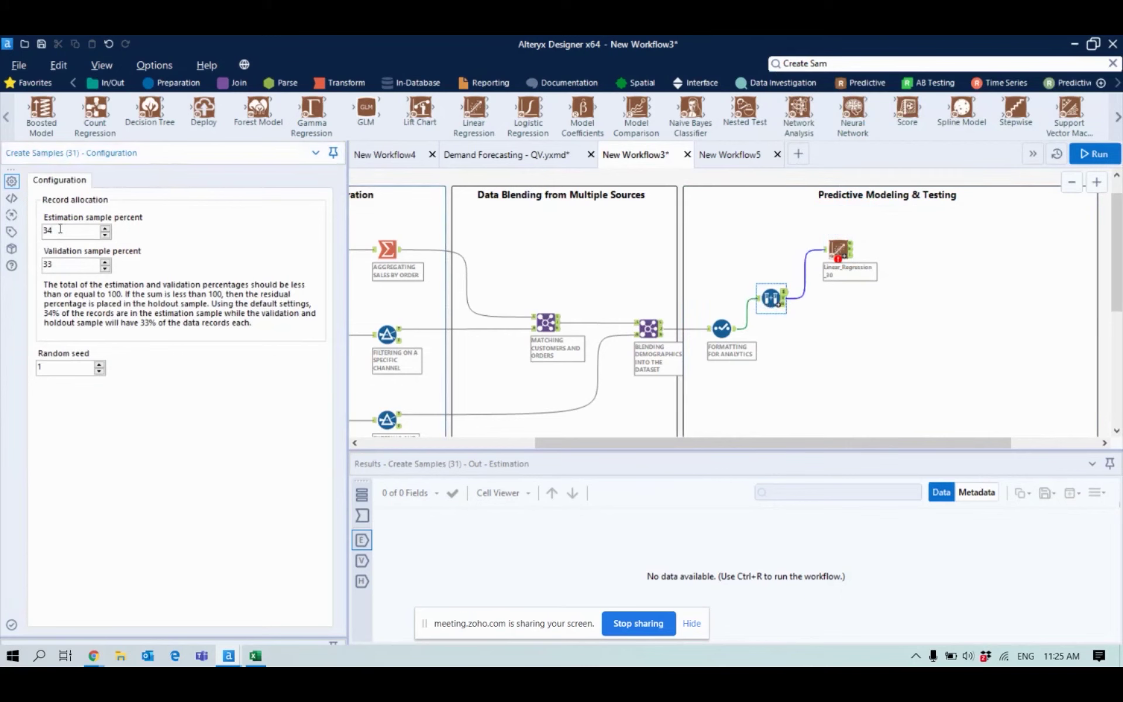
pyautogui.press('BackSpace')
pyautogui.press('BackSpace')
pyautogui.write('80')
pyautogui.click(66, 261)
pyautogui.press('BackSpace')
pyautogui.press('BackSpace')
pyautogui.write('20')
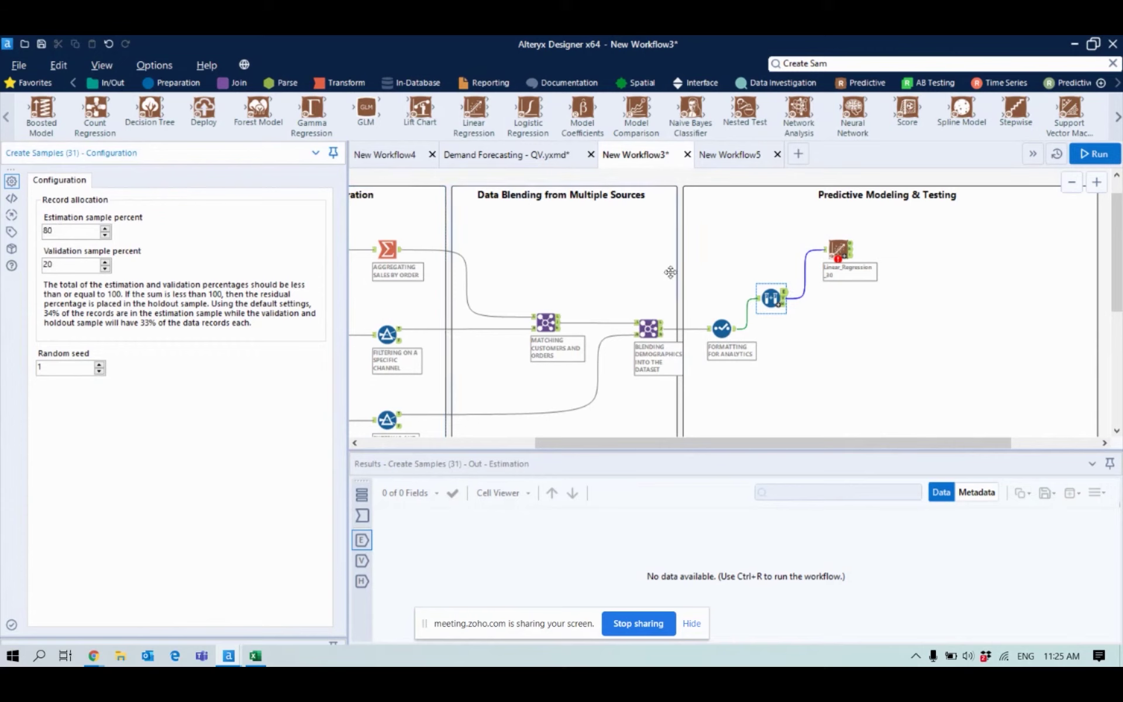
# - Replace the connection into Linear Regression with one from the Estimation output of Create Samples, and recheck the sample settings
pyautogui.click(806, 270)
pyautogui.press('Delete')
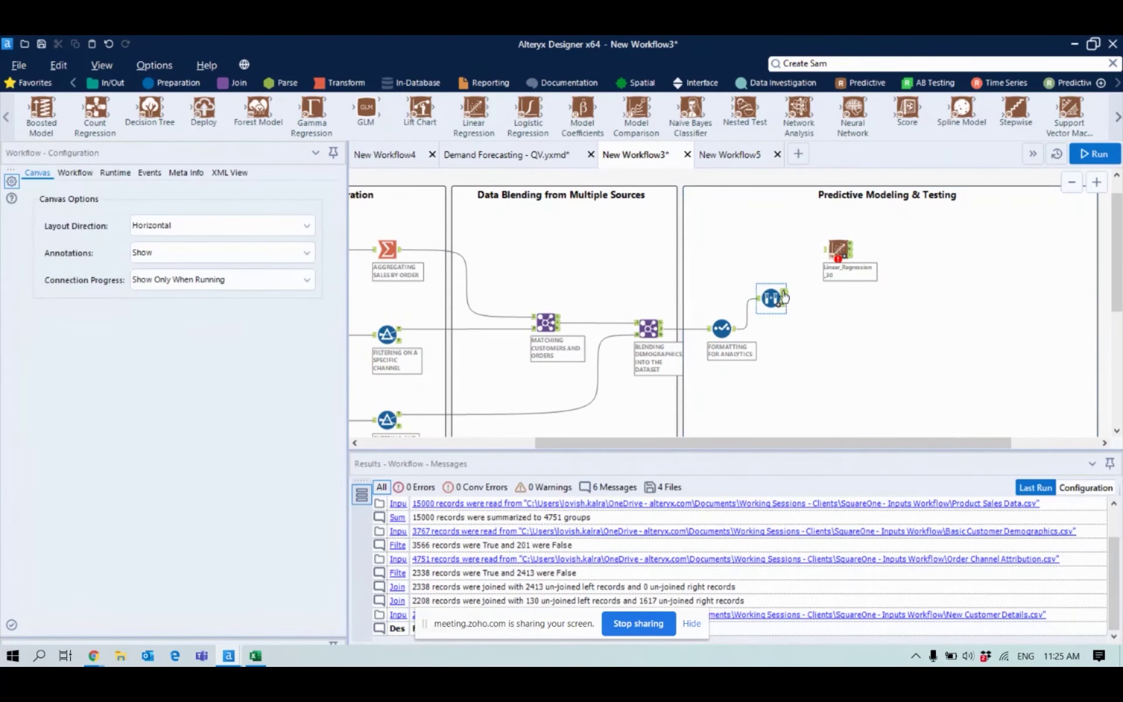
pyautogui.moveTo(784, 292); pyautogui.dragTo(826, 250)
pyautogui.click(772, 291)
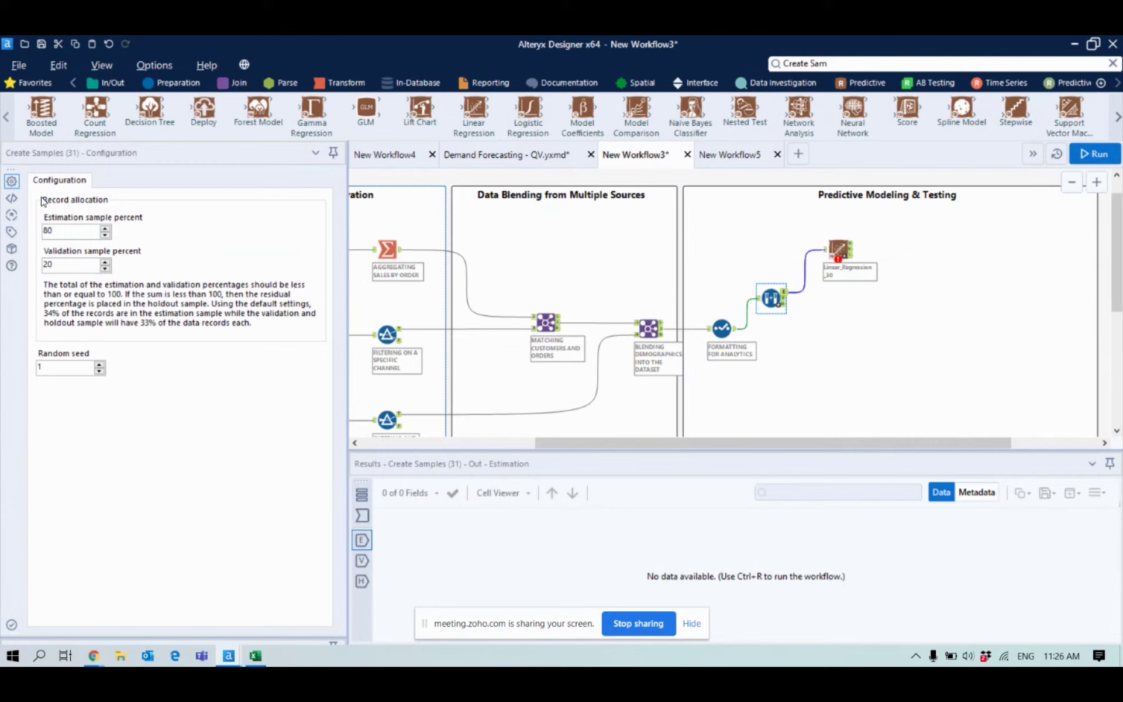
# - Set the Linear Regression target to TotalOrderSales with DisplayNetwork, Gender, Age and HouseholdIncome as predictor variables
pyautogui.click(838, 251)
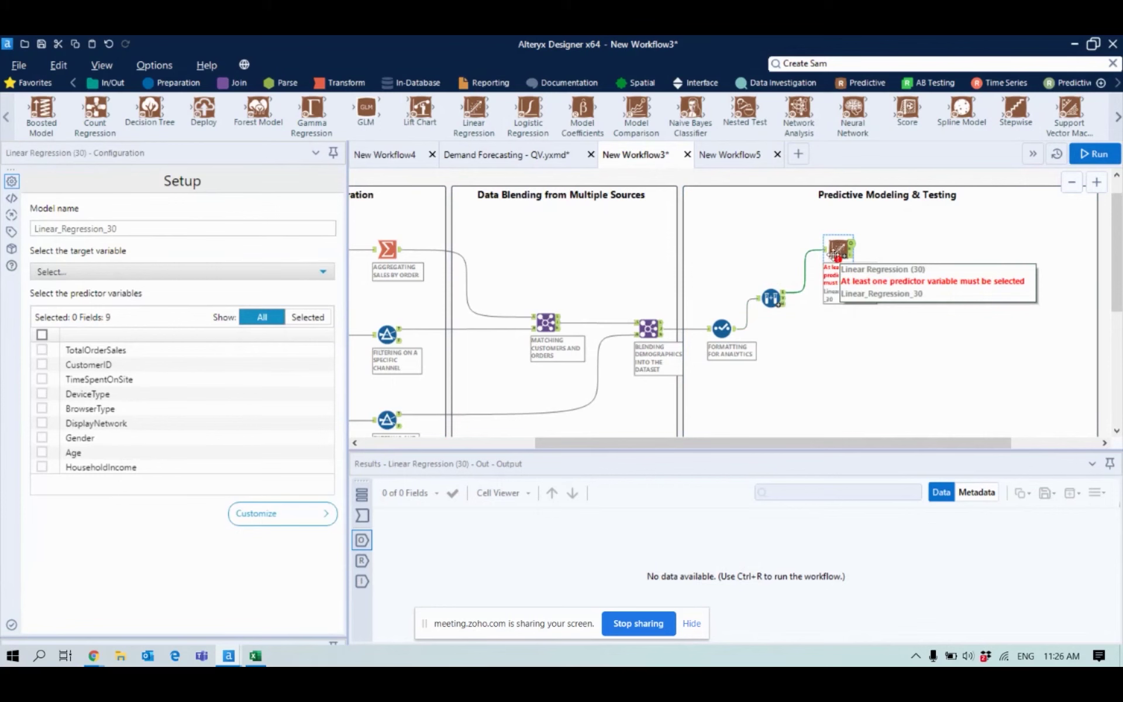
pyautogui.click(109, 274)
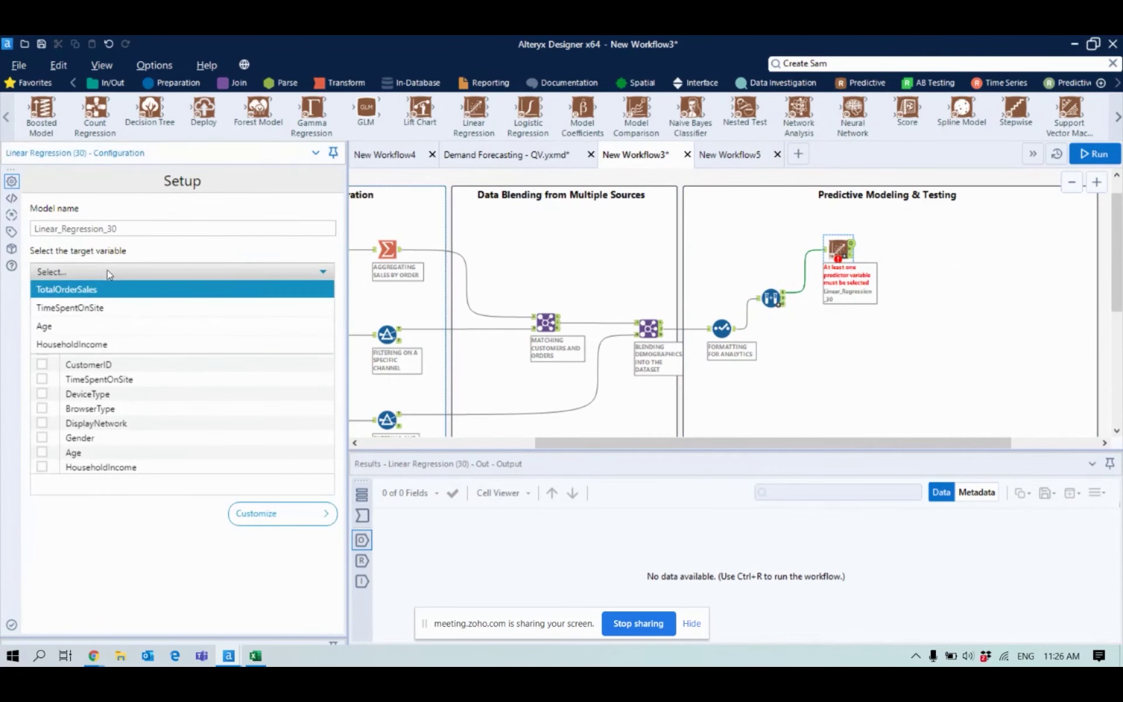
pyautogui.click(110, 287)
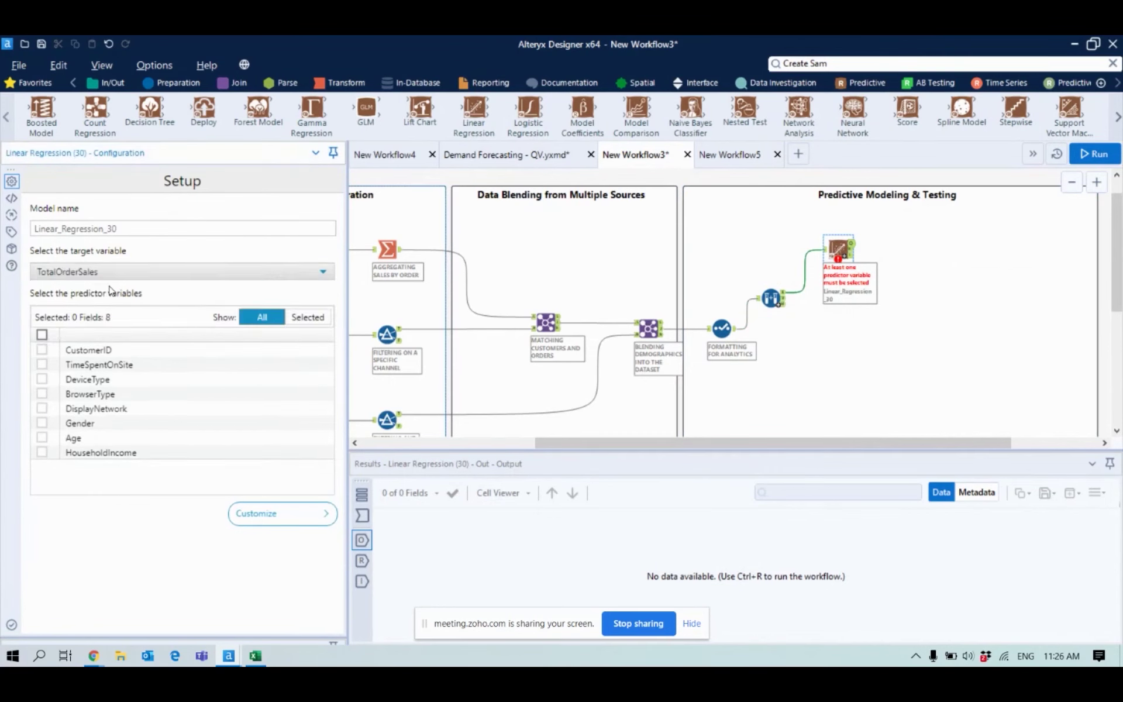
pyautogui.click(42, 439)
pyautogui.click(42, 451)
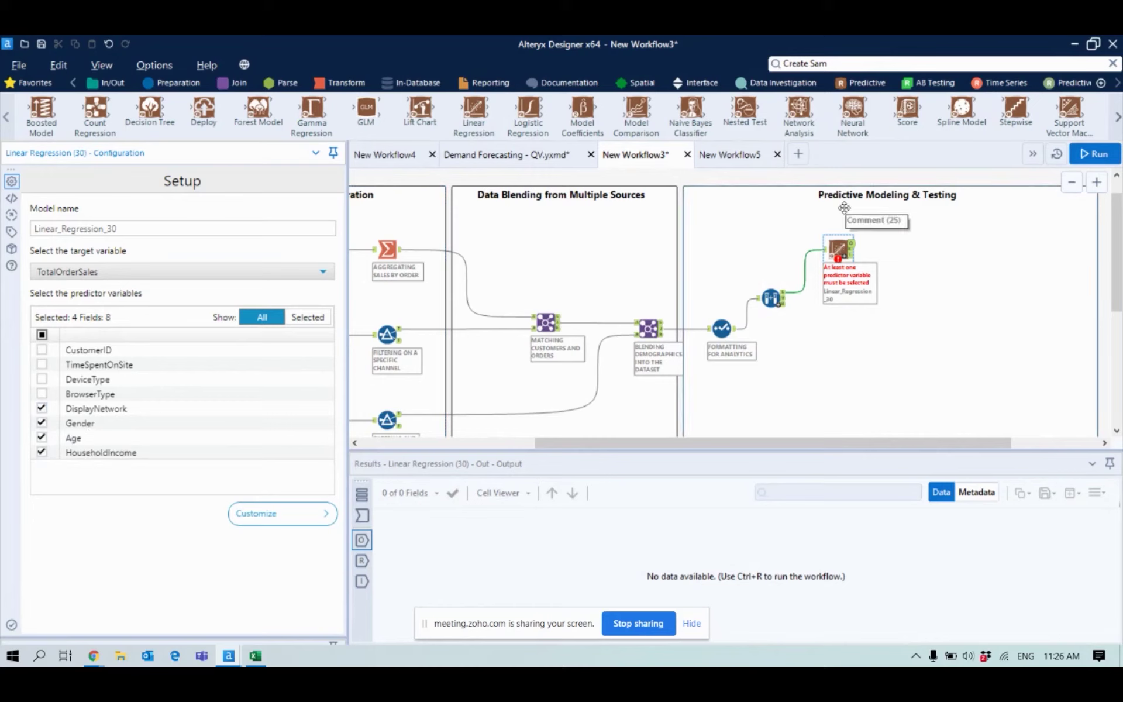
# - Add a Score tool fed by the Linear Regression model output and the Validation output of Create Samples, and align it with the connection
pyautogui.moveTo(916, 117); pyautogui.dragTo(942, 304)
pyautogui.moveTo(851, 248); pyautogui.dragTo(928, 303)
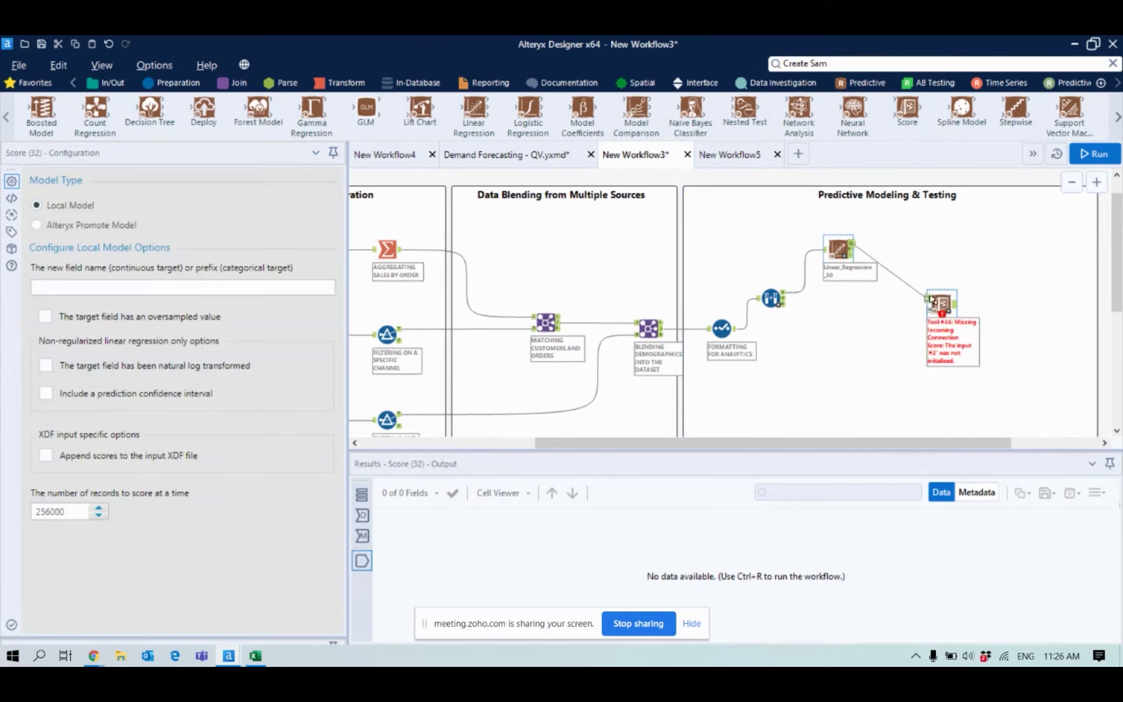
pyautogui.moveTo(784, 298); pyautogui.dragTo(931, 310)
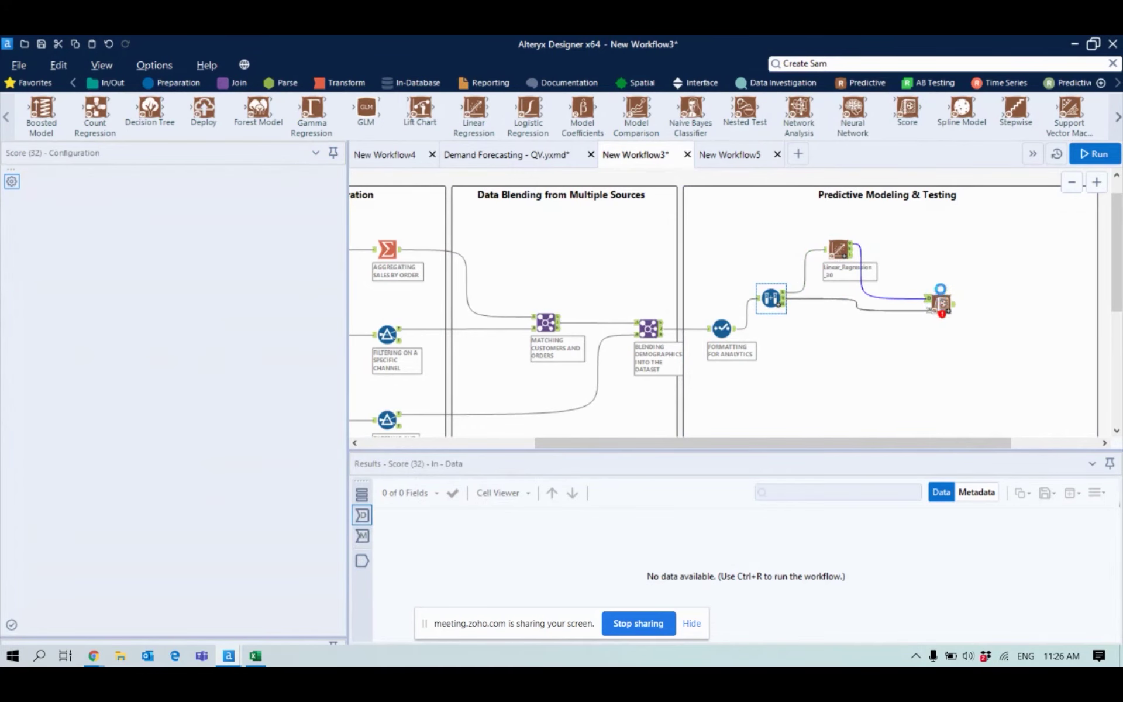
pyautogui.moveTo(931, 309); pyautogui.dragTo(940, 305)
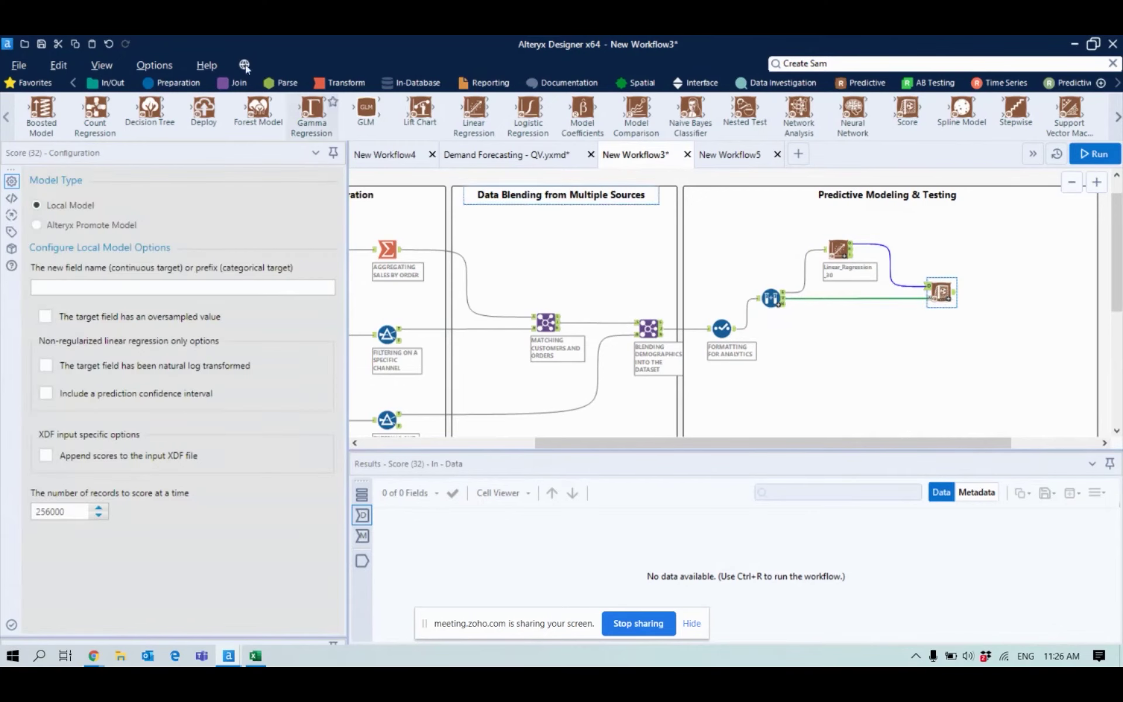
# - Attach Browse tools to the Score output and the Linear Regression Interactive output, and run the workflow
pyautogui.click(107, 82)
pyautogui.moveTo(81, 108); pyautogui.dragTo(1007, 297)
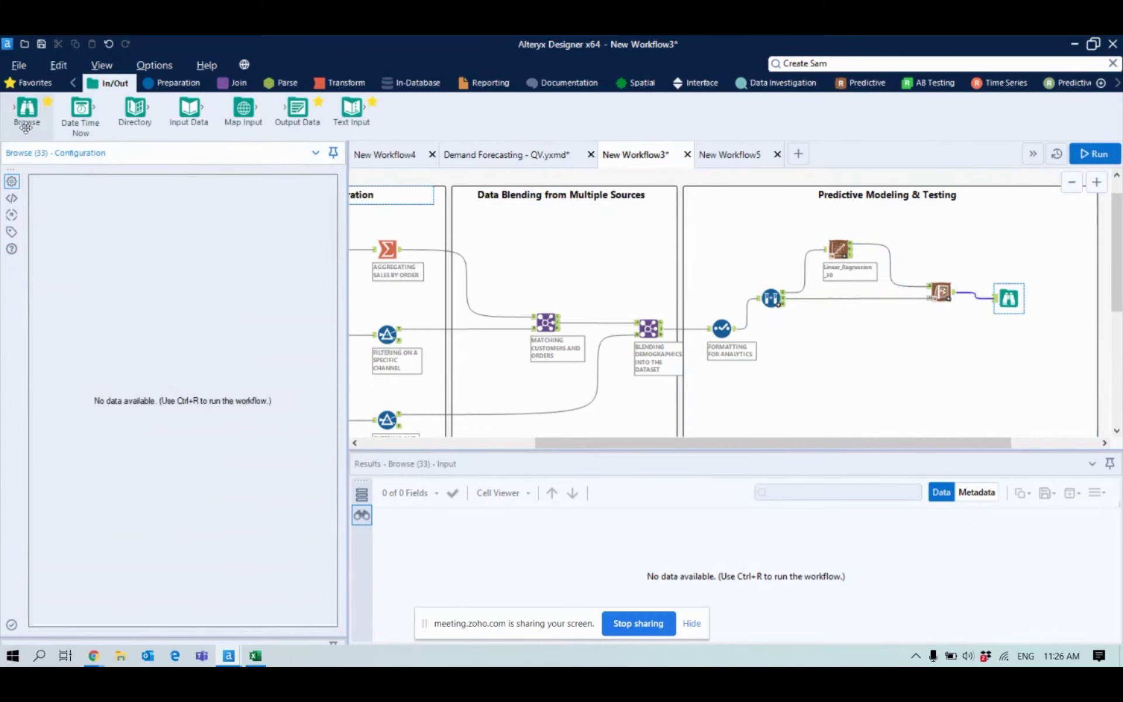
pyautogui.moveTo(26, 124); pyautogui.dragTo(960, 244)
pyautogui.moveTo(851, 250); pyautogui.dragTo(948, 244)
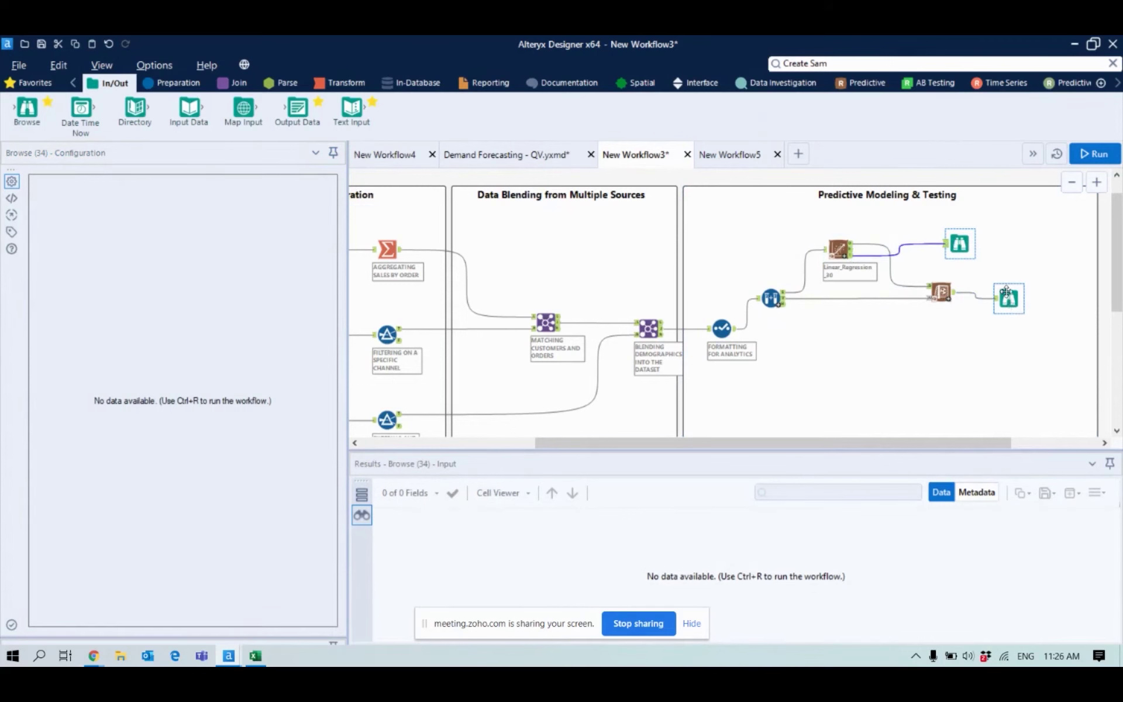
pyautogui.click(1091, 154)
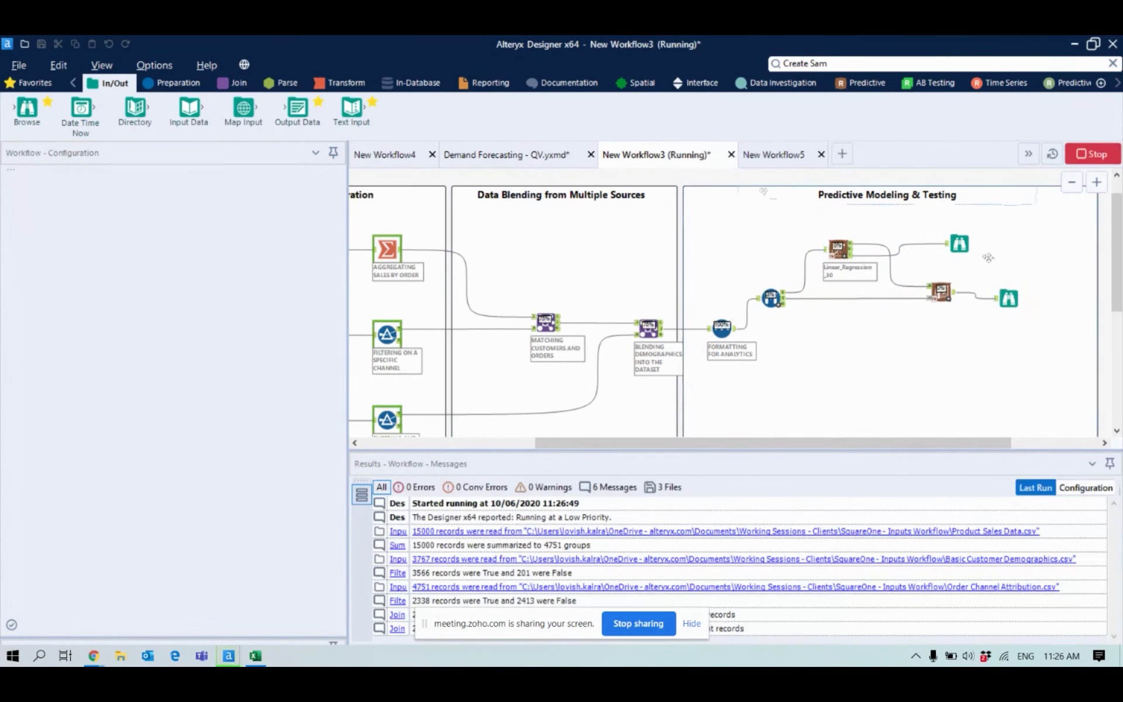
# - Show the Interactive Model Stats report in the Demand Forecasting - QV workflow
pyautogui.click(509, 154)
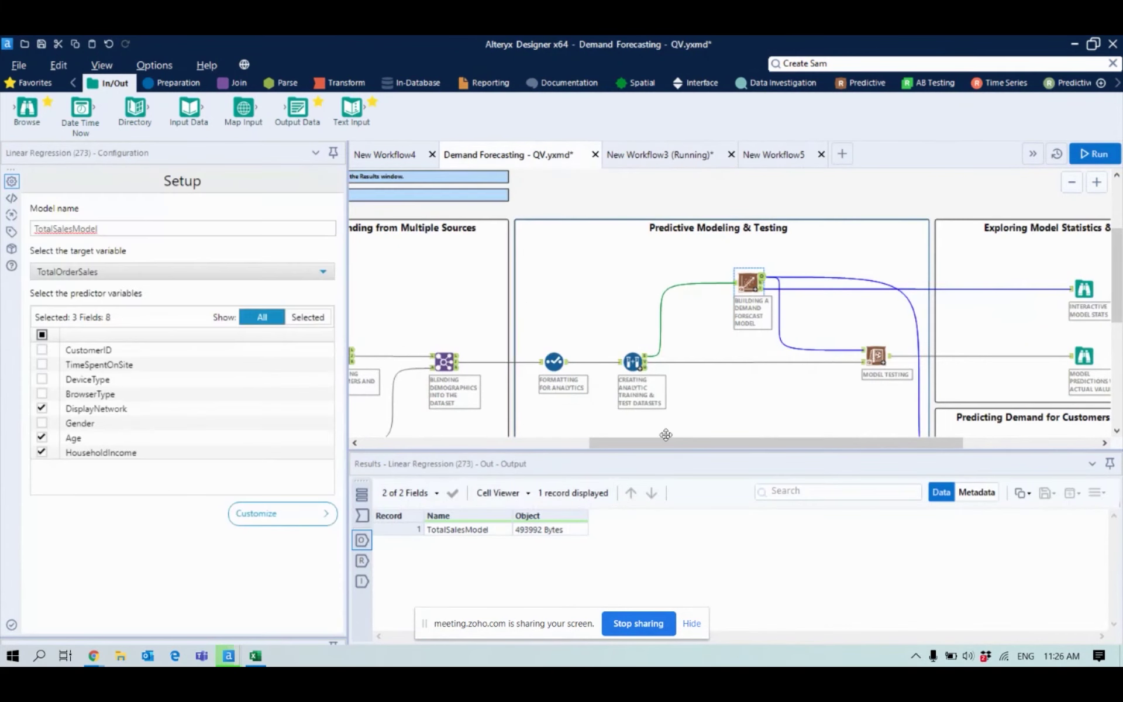
pyautogui.moveTo(666, 443); pyautogui.dragTo(750, 449)
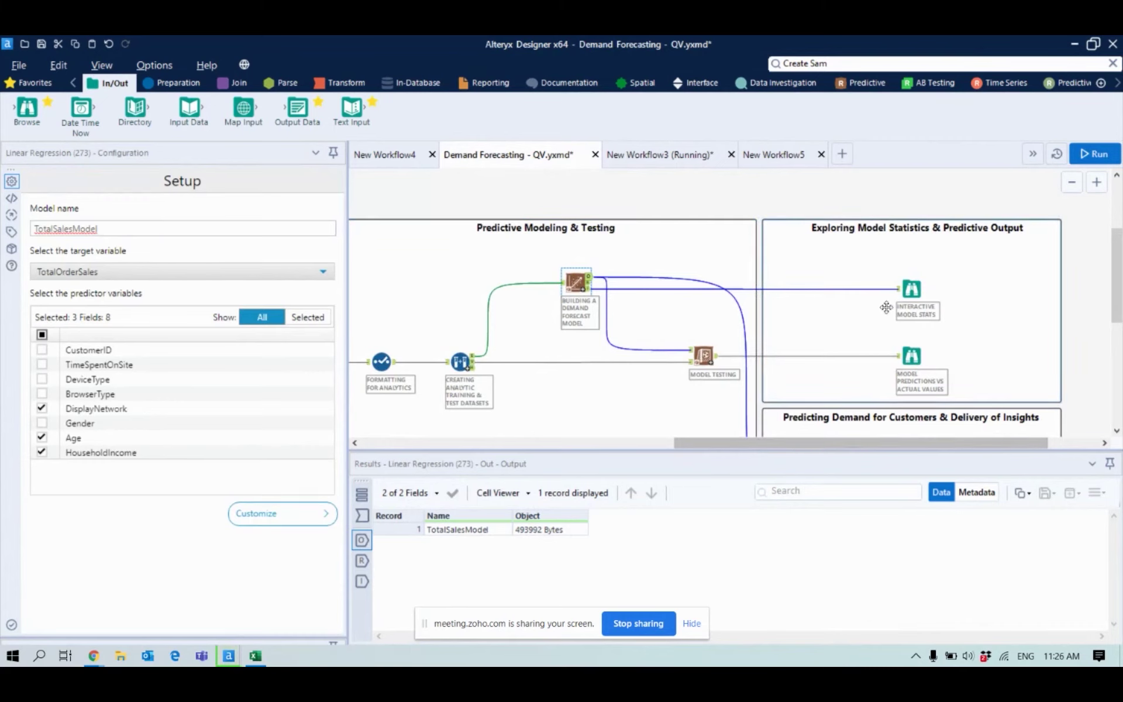
pyautogui.click(923, 284)
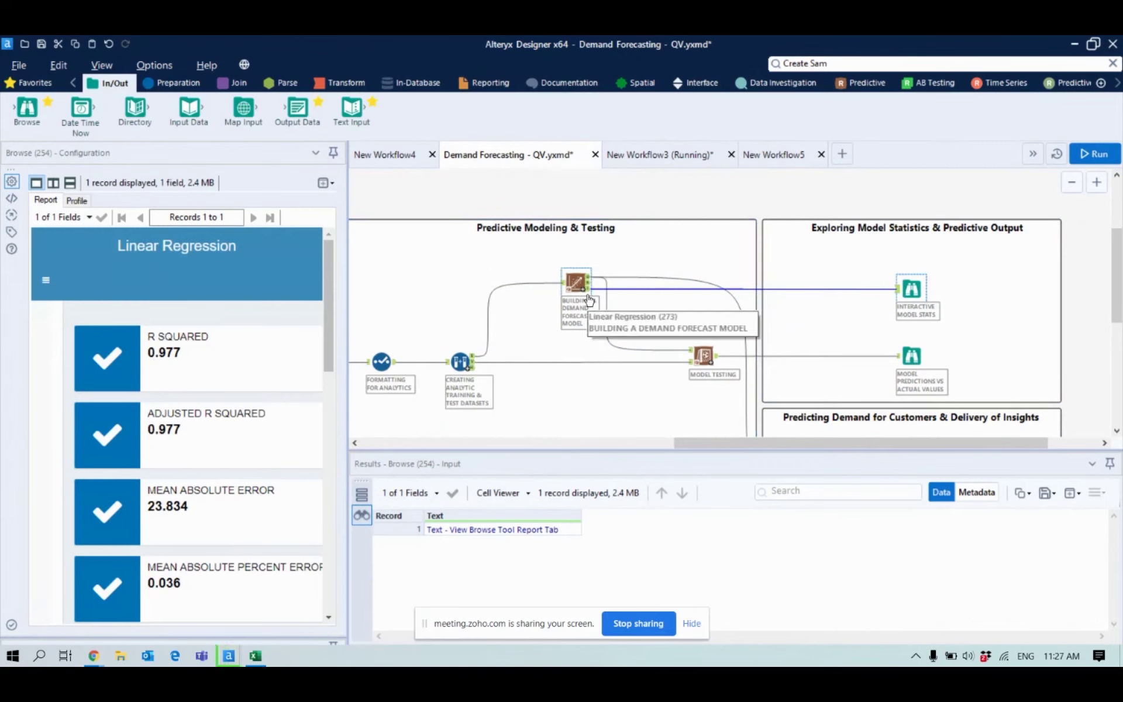
pyautogui.click(699, 401)
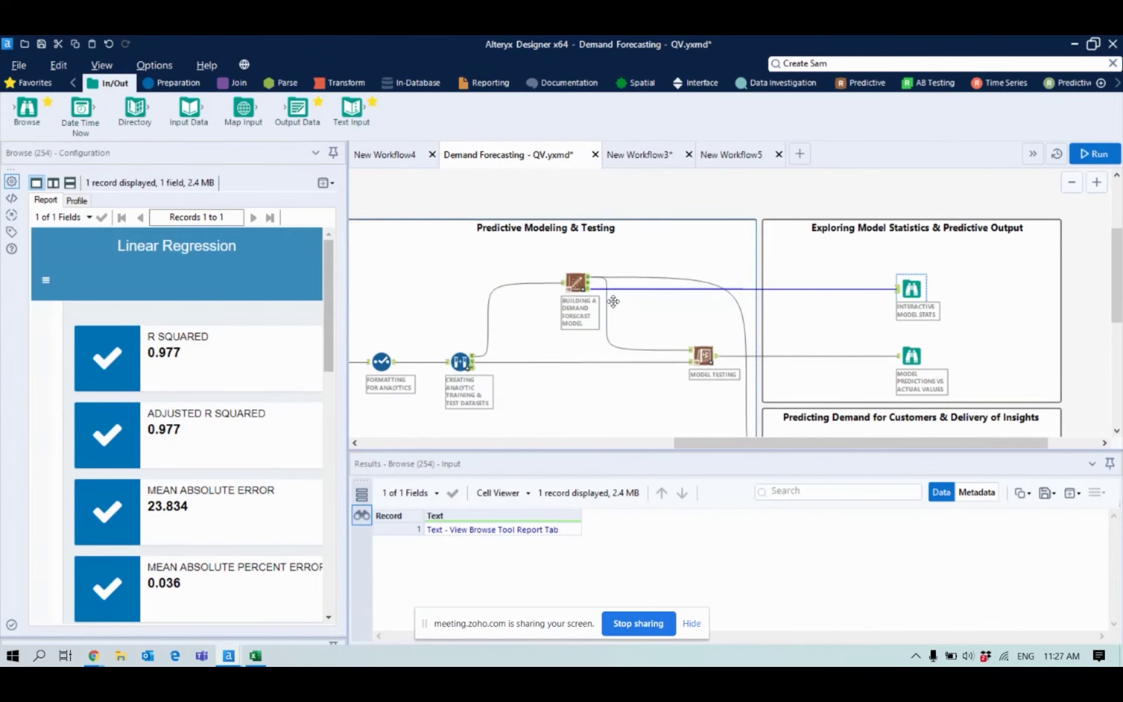
# - Open the Linear Regression report in its own window and examine its error metrics and the variables' estimates, impact and confidence
pyautogui.click(326, 183)
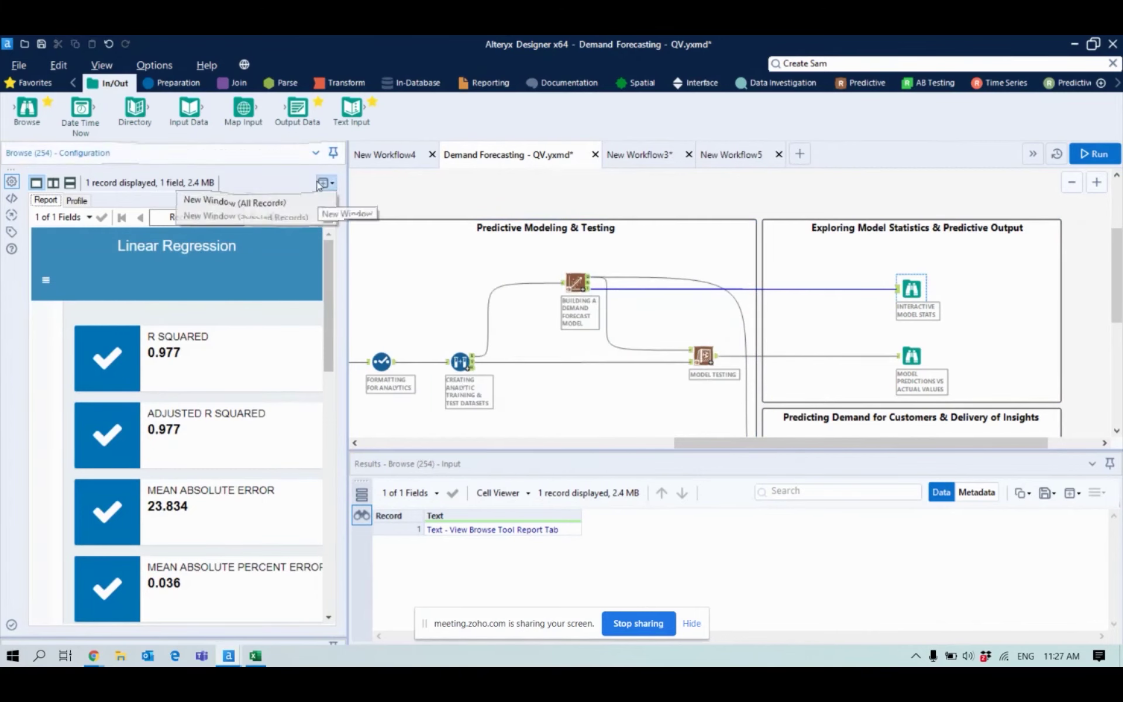
pyautogui.click(415, 208)
pyautogui.moveTo(231, 656)
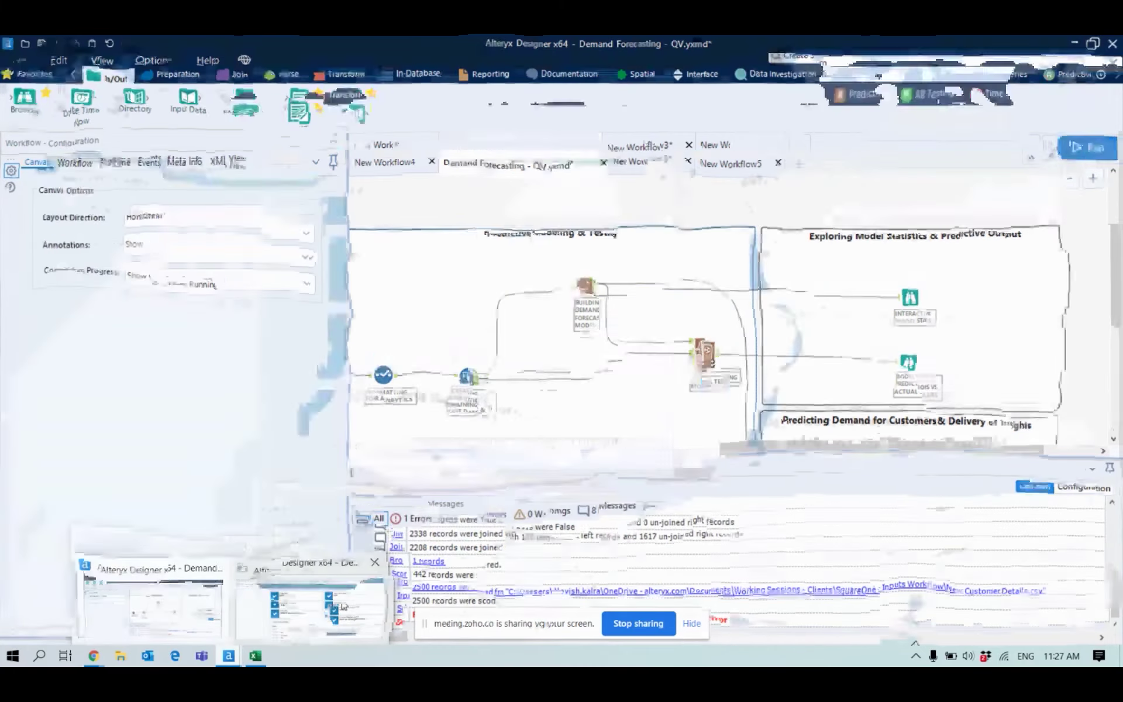
pyautogui.click(344, 606)
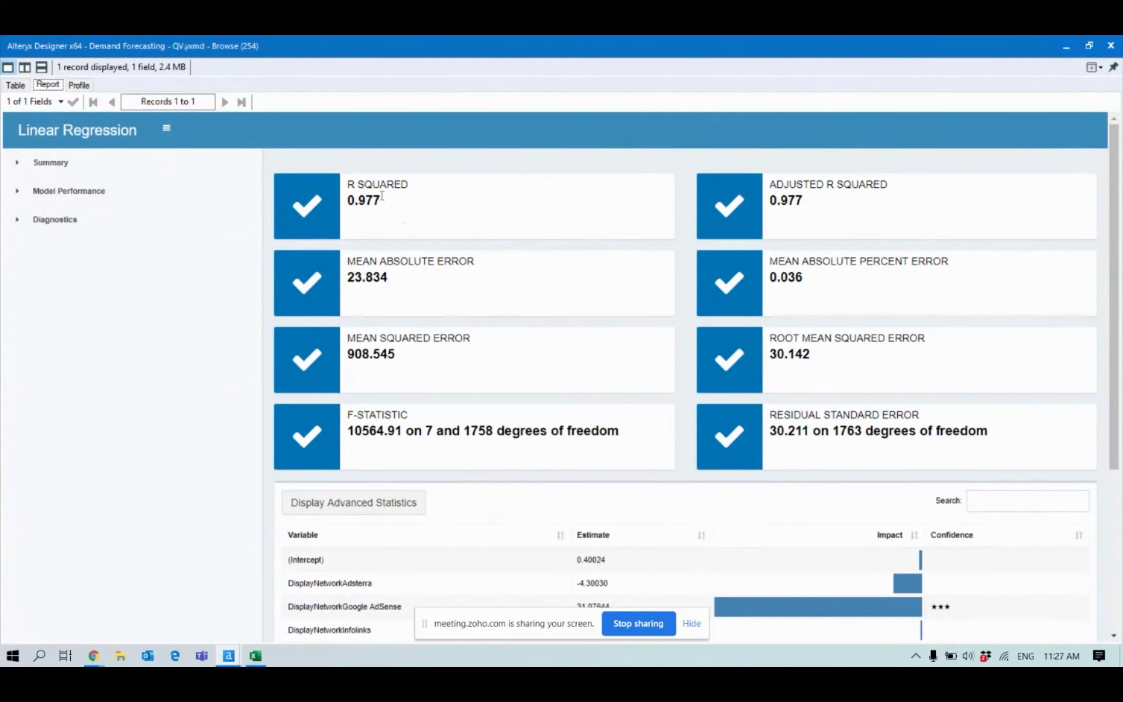
pyautogui.scroll(-2, 402, 264)
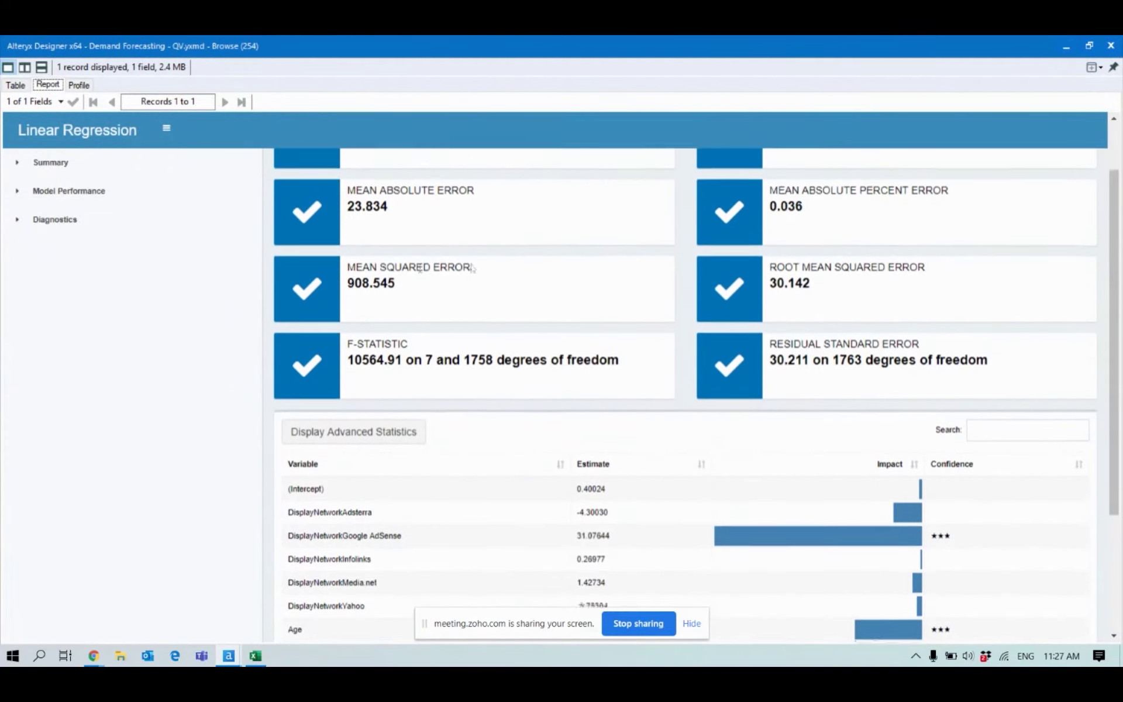
pyautogui.scroll(2, 376, 224)
pyautogui.scroll(-3, 483, 339)
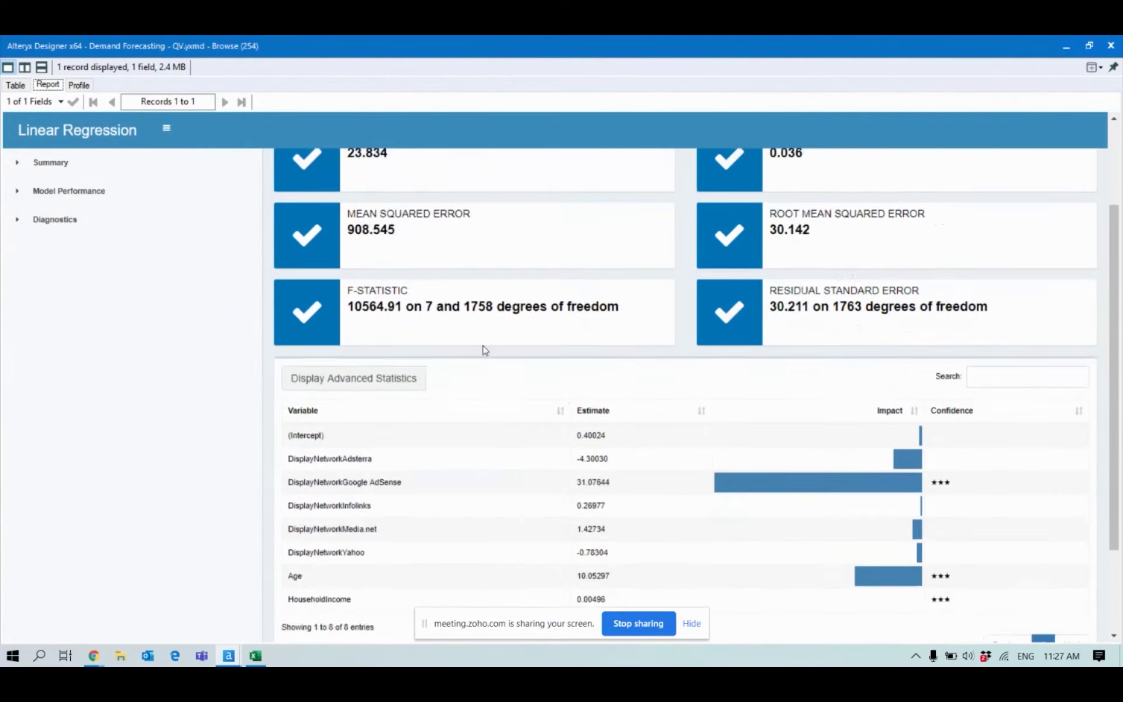